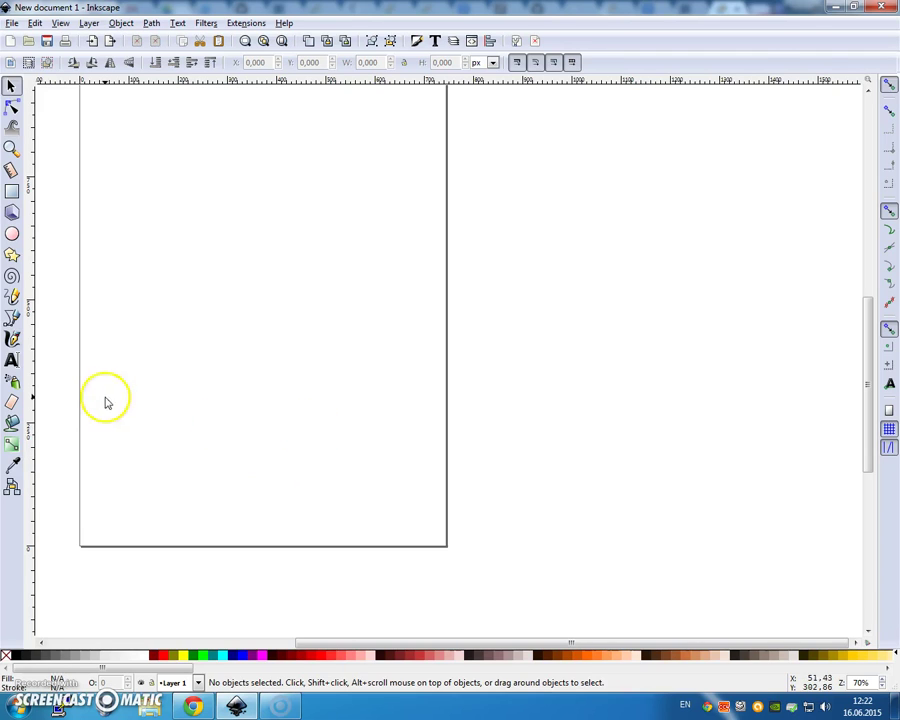
# Add a flowed text frame reading 'Hello World' near the page's lower left
pyautogui.click(12, 363)
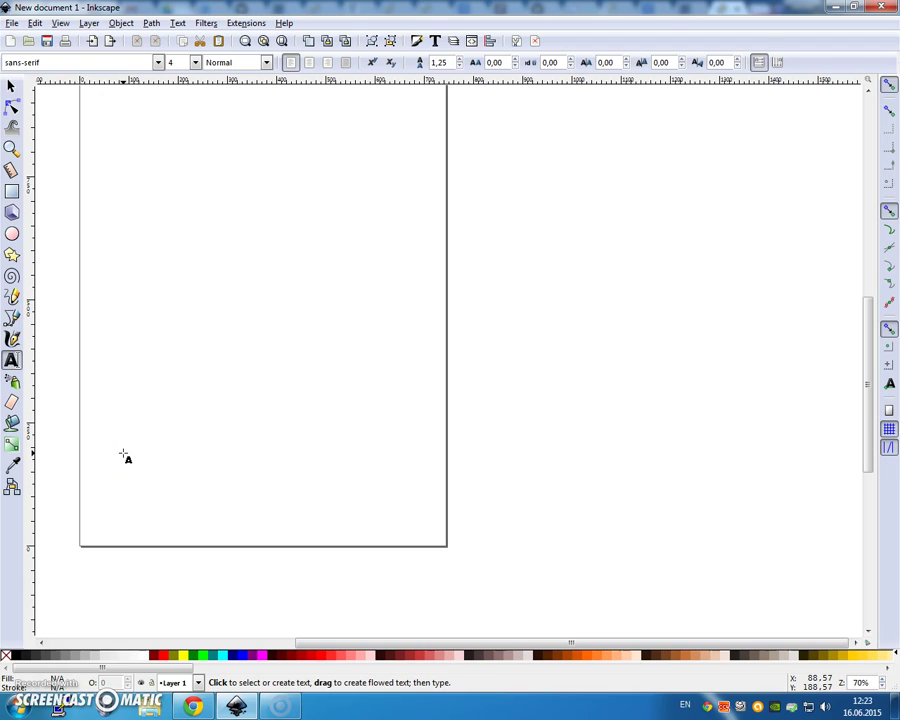
pyautogui.moveTo(124, 456); pyautogui.dragTo(326, 515)
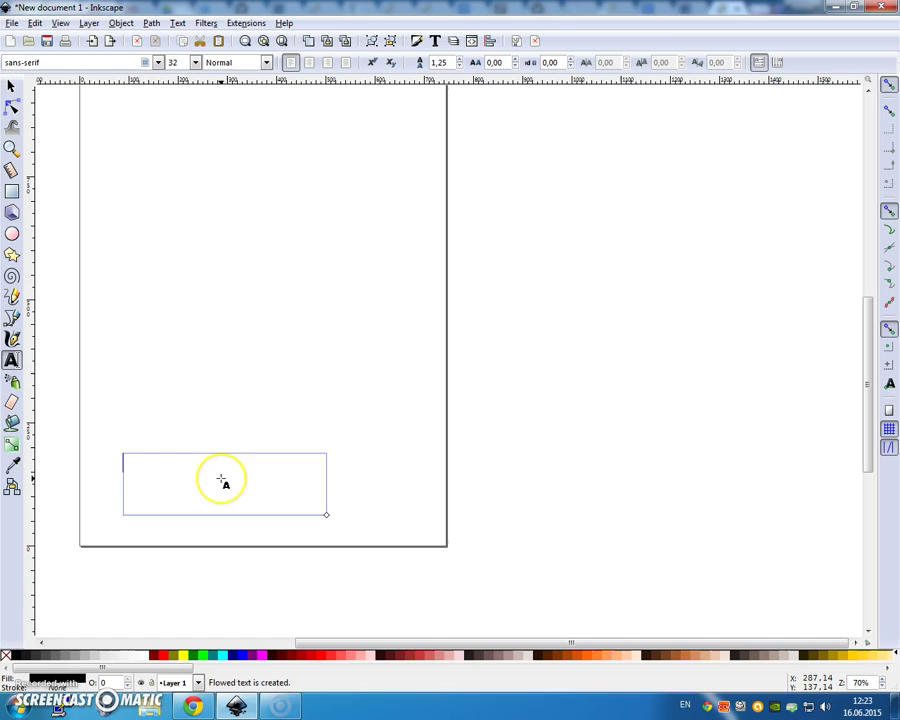
pyautogui.write('Test')
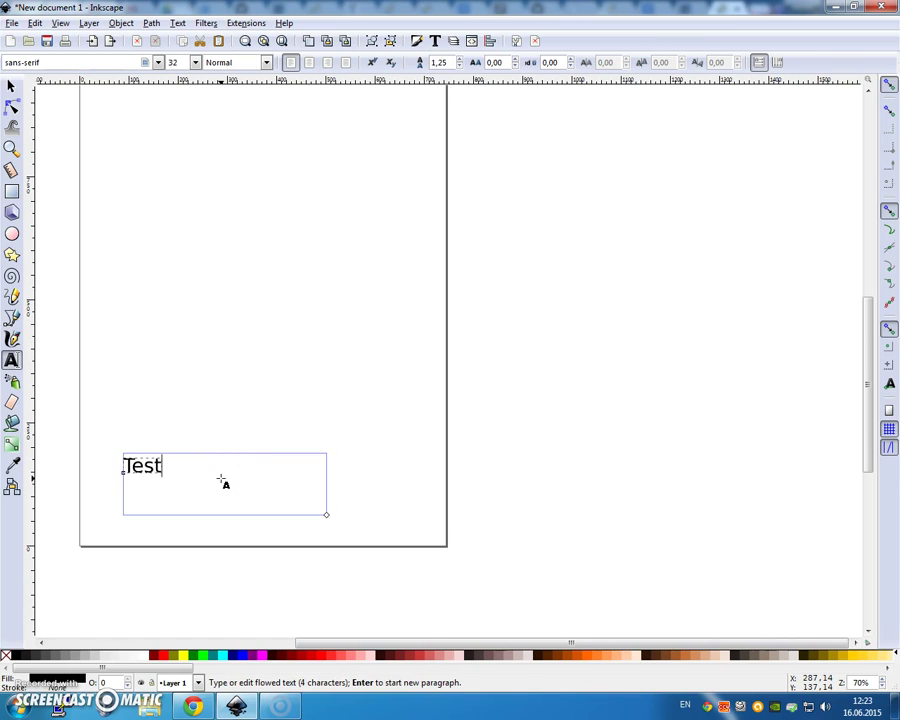
pyautogui.press('BackSpace')
pyautogui.press('BackSpace')
pyautogui.press('BackSpace')
pyautogui.press('BackSpace')
pyautogui.write('Hello ')
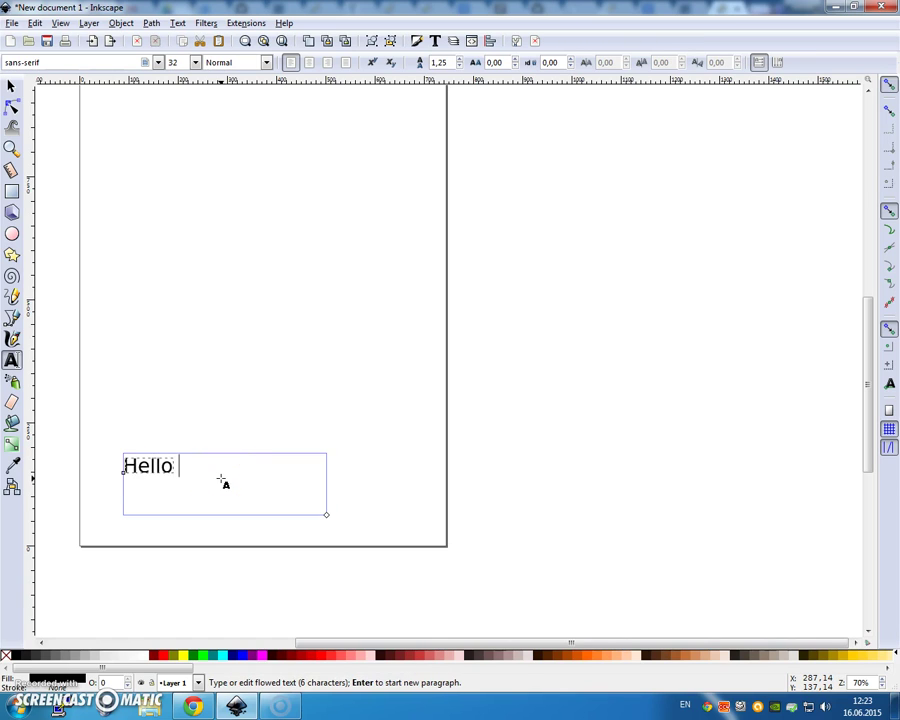
pyautogui.write('Worlds')
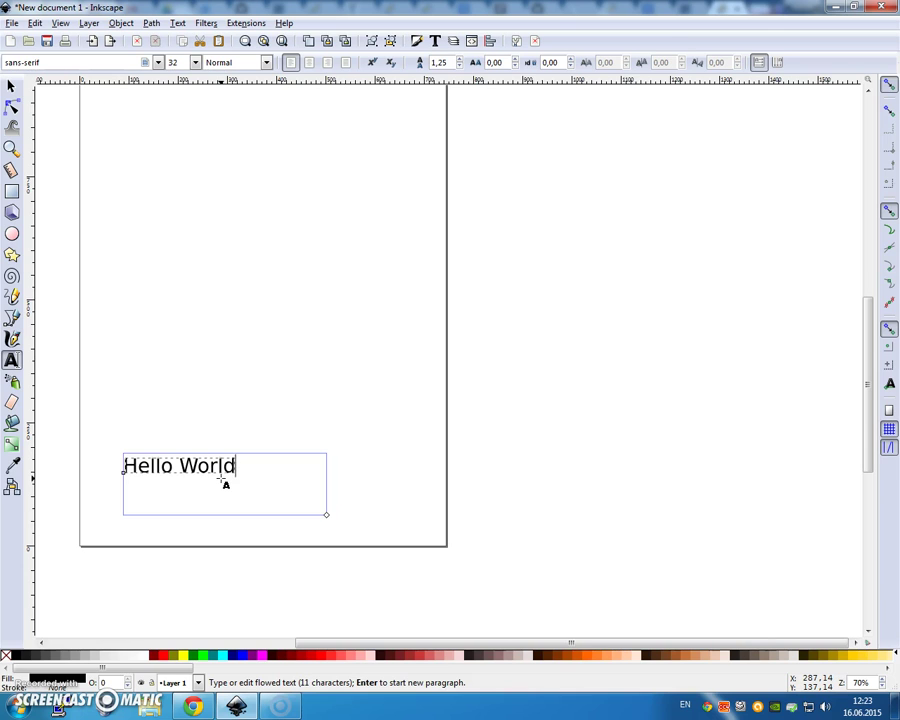
pyautogui.click(242, 420)
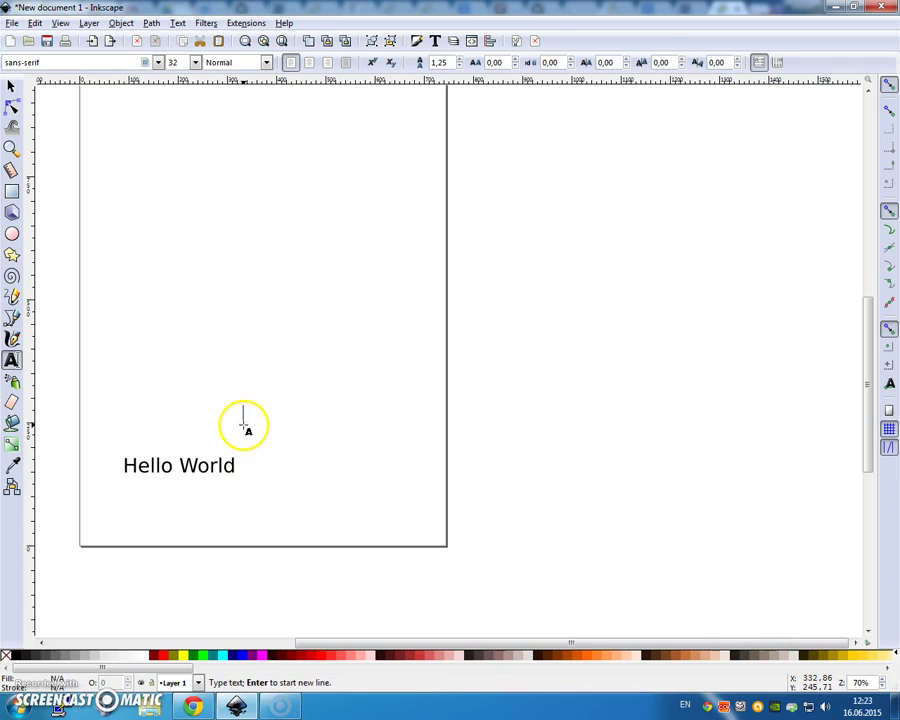
# Select the Hello World text and try ungrouping it
pyautogui.click(11, 86)
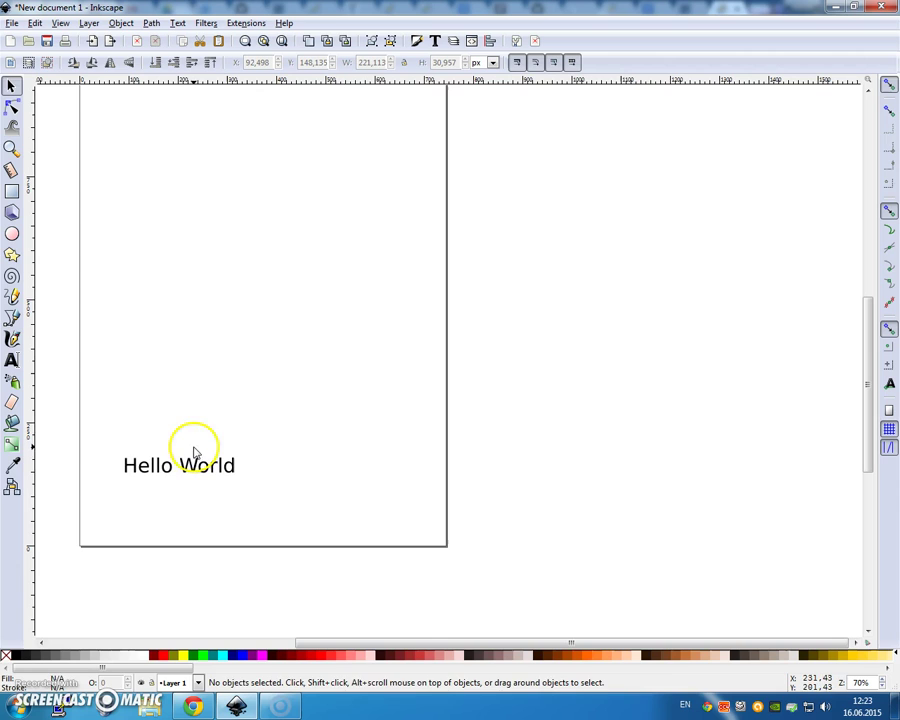
pyautogui.click(190, 468)
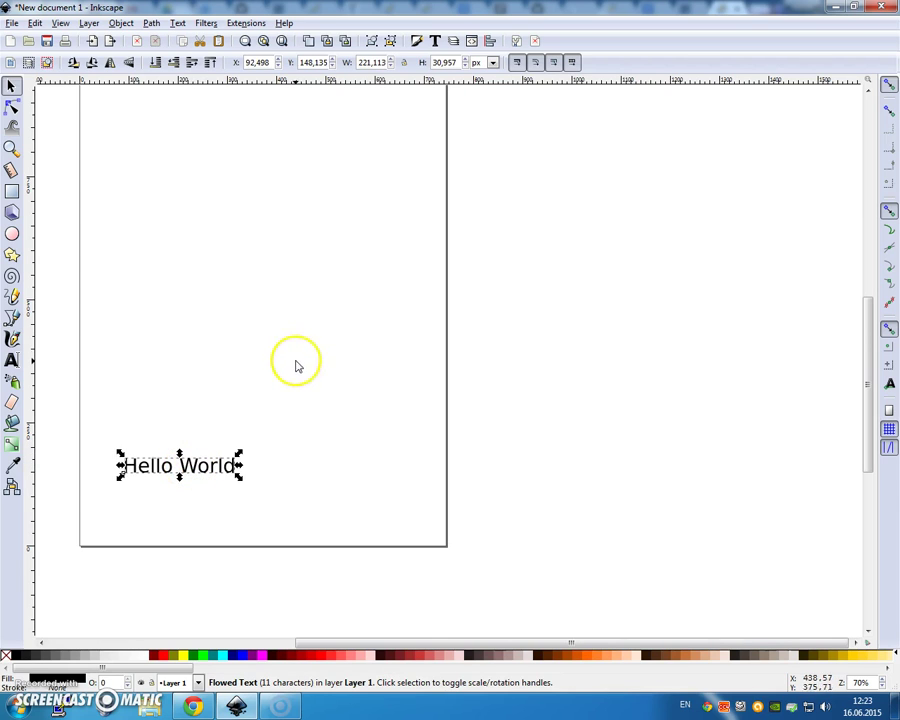
pyautogui.click(156, 25)
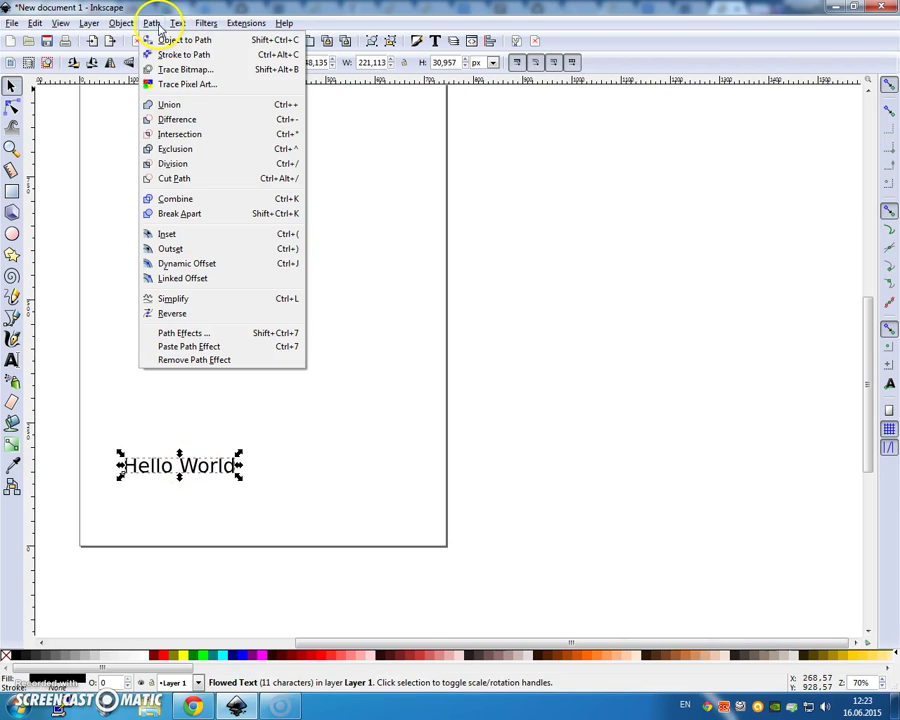
pyautogui.moveTo(121, 24)
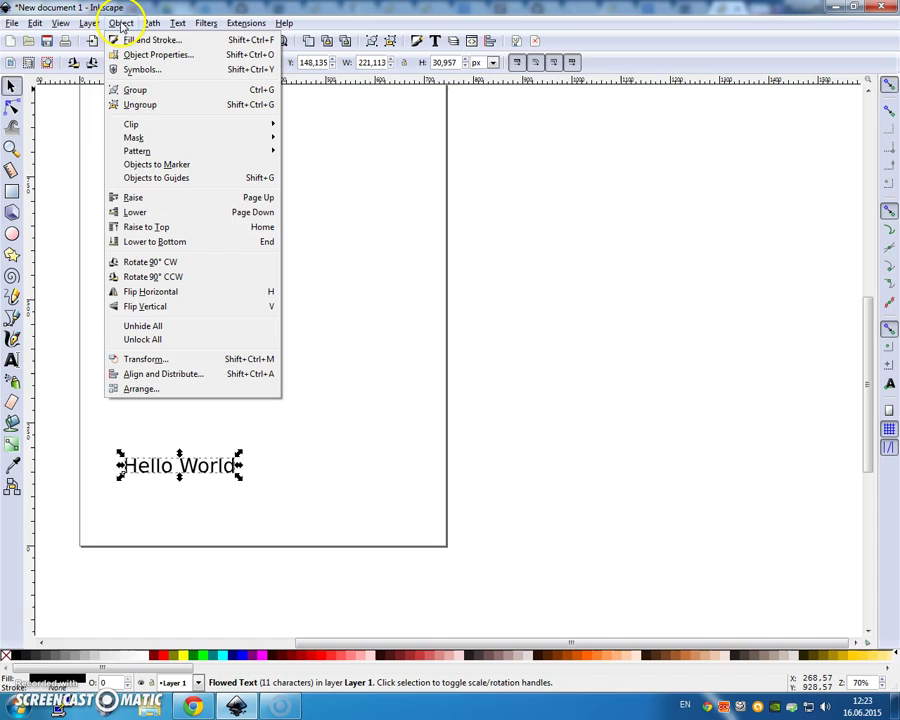
pyautogui.click(140, 105)
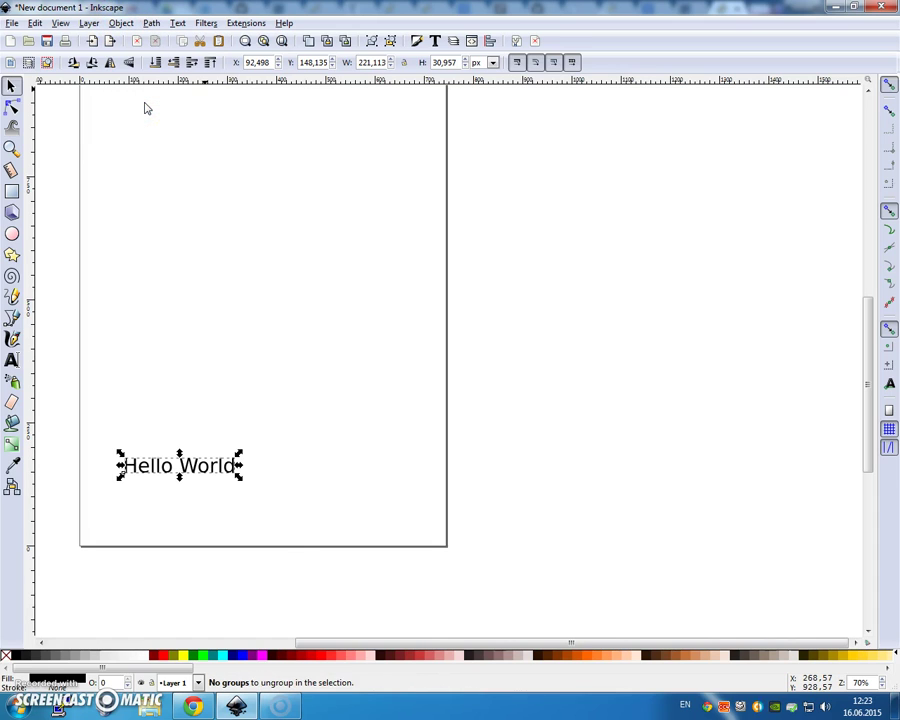
pyautogui.click(295, 486)
pyautogui.click(233, 470)
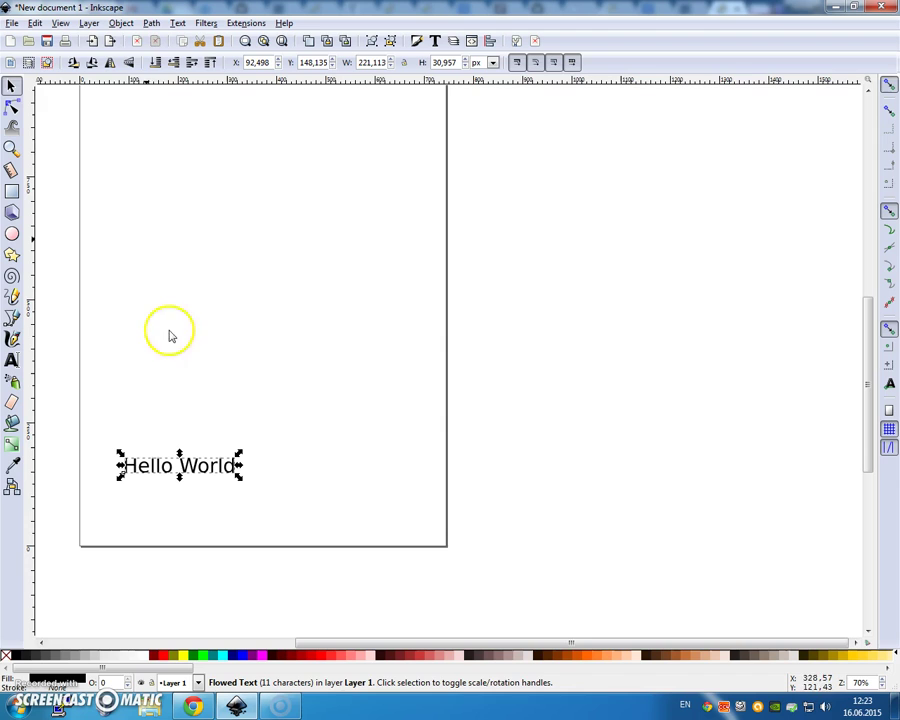
# Group the Hello World text, then ungroup it back into plain flowed text
pyautogui.click(121, 23)
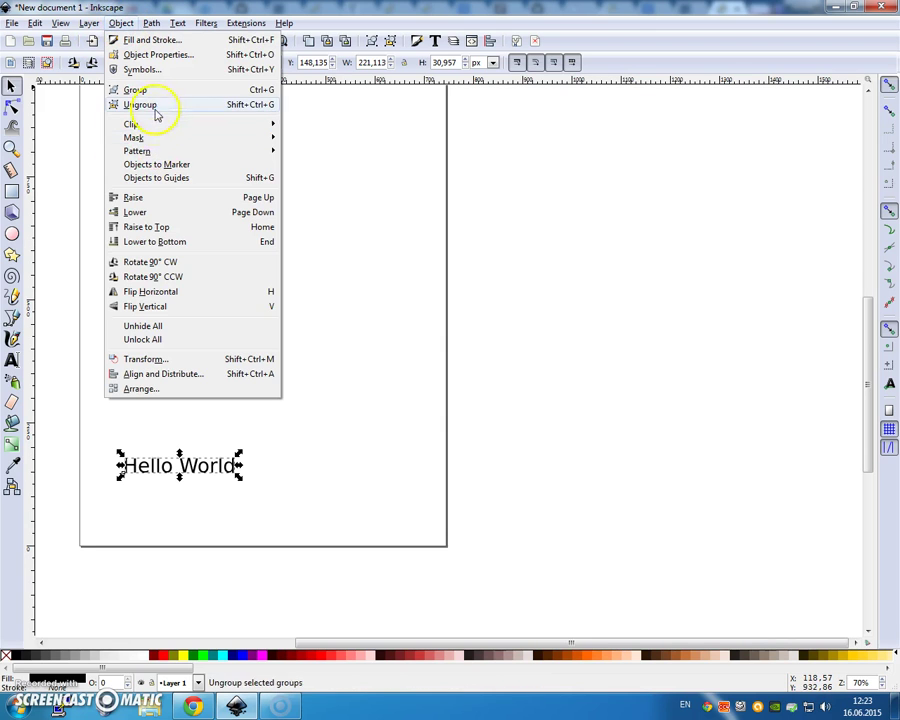
pyautogui.click(155, 89)
pyautogui.click(121, 23)
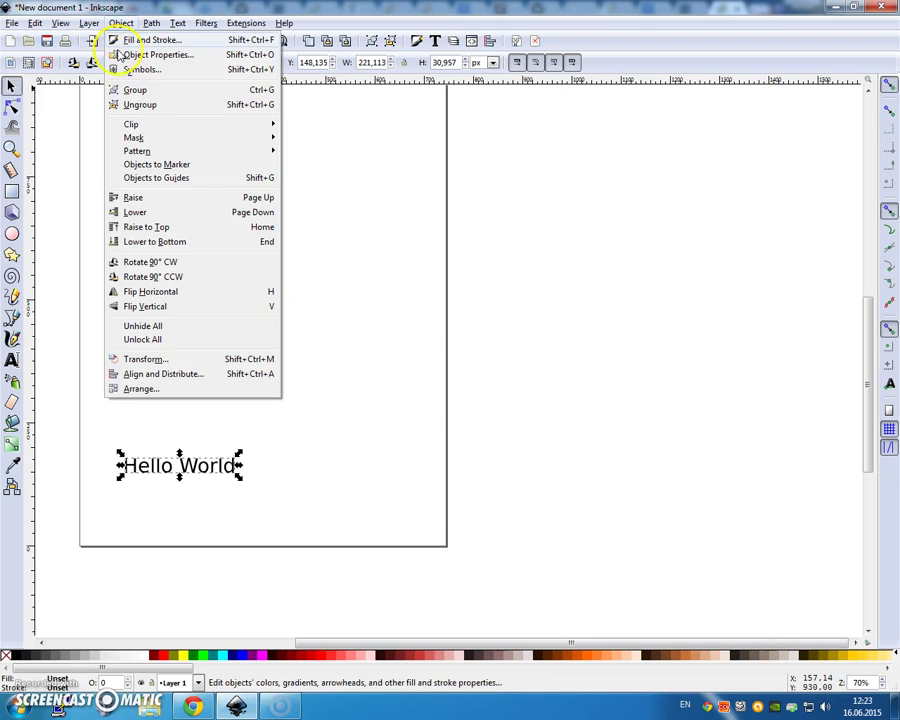
pyautogui.click(156, 105)
pyautogui.click(300, 443)
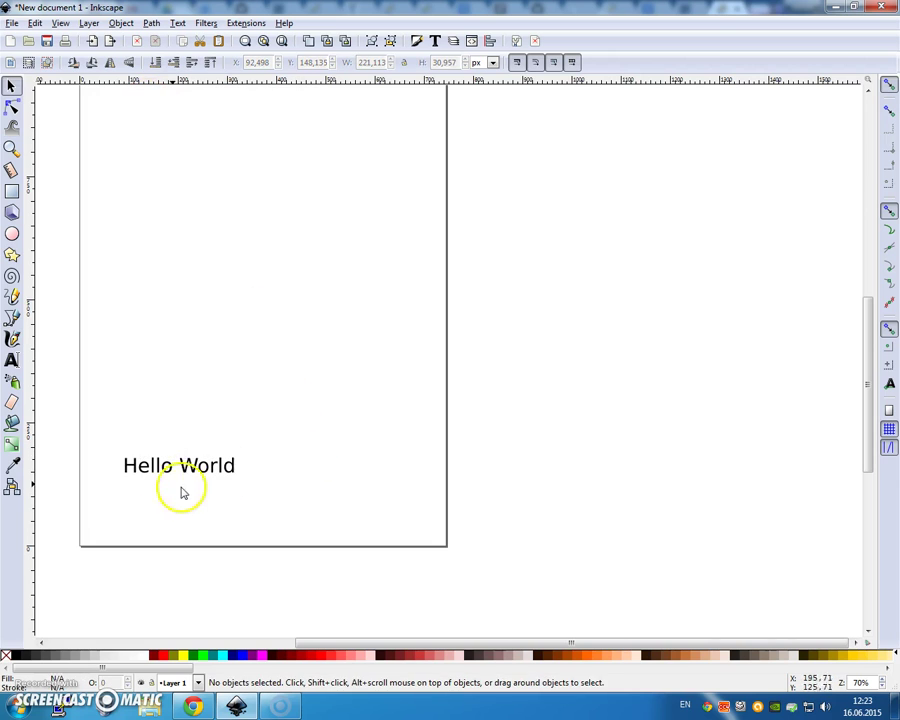
pyautogui.click(177, 474)
# Convert the Hello World text into paths with Path > Object to Path
pyautogui.click(178, 24)
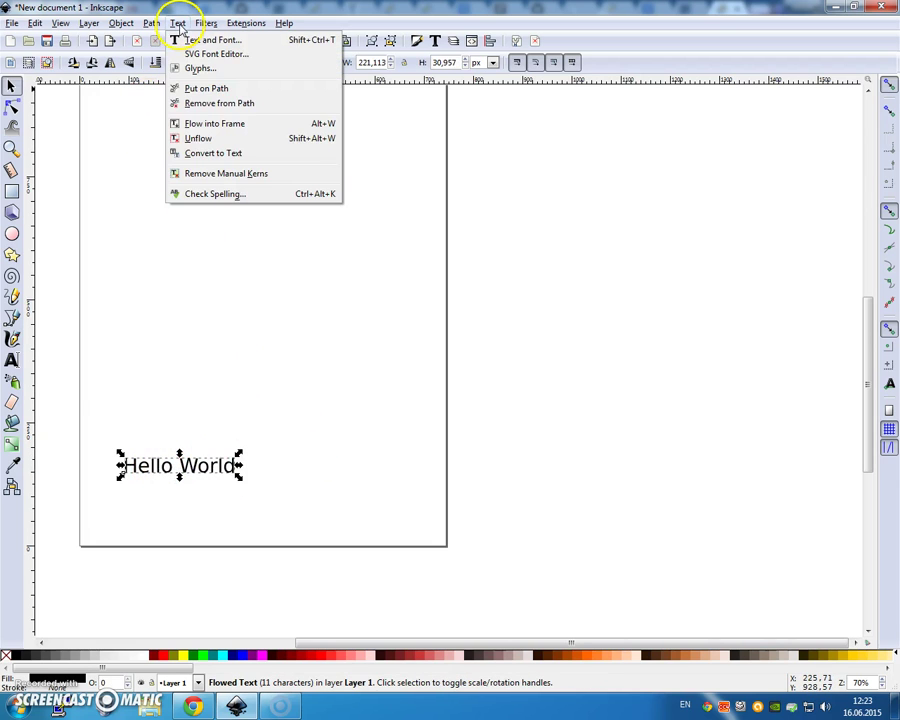
pyautogui.moveTo(152, 26)
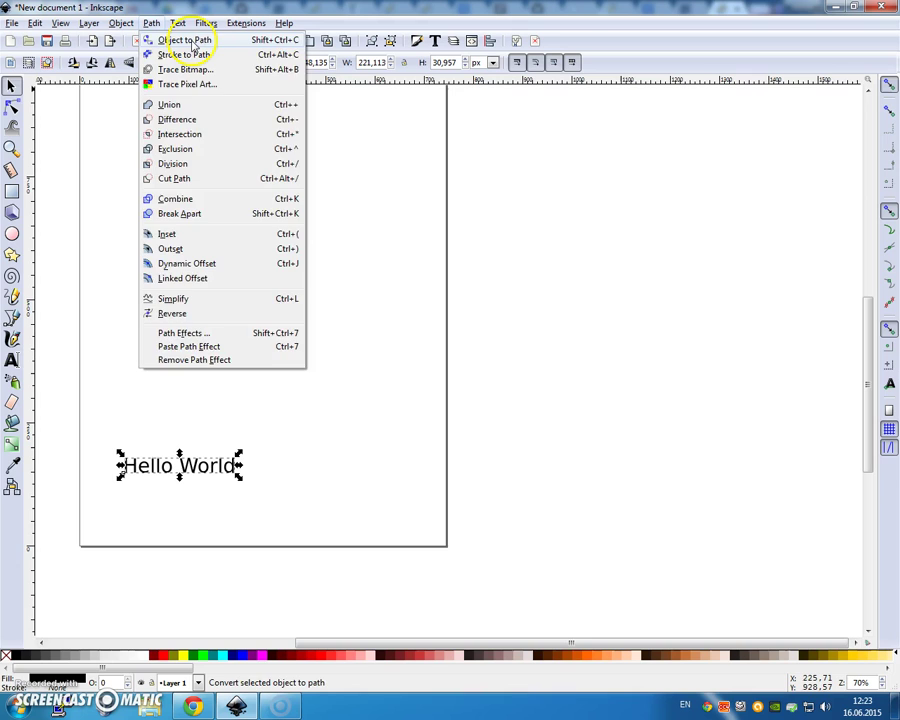
pyautogui.click(188, 40)
pyautogui.click(150, 463)
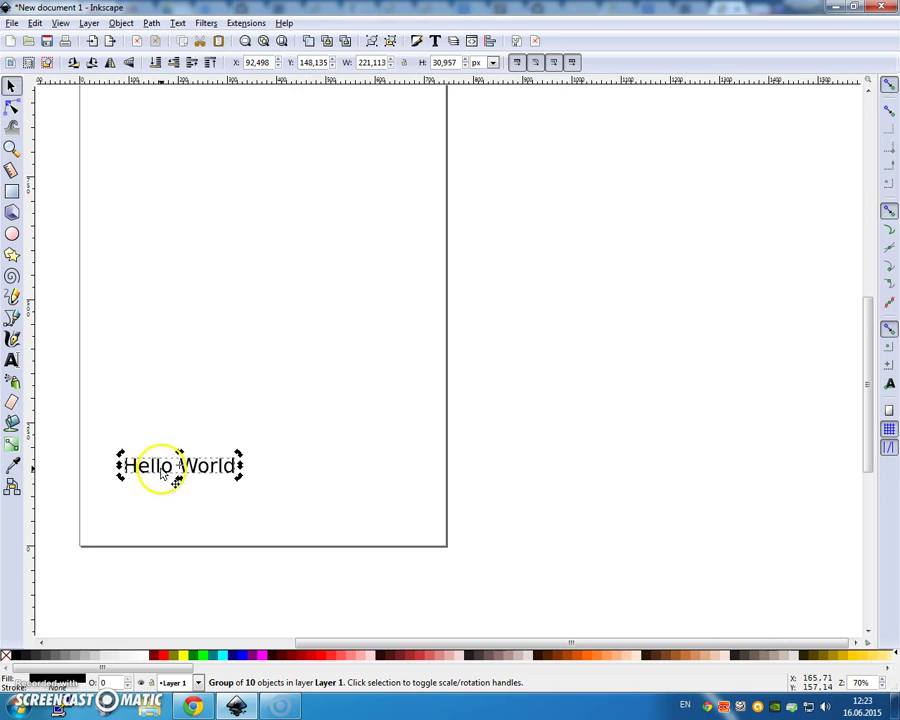
pyautogui.click(152, 24)
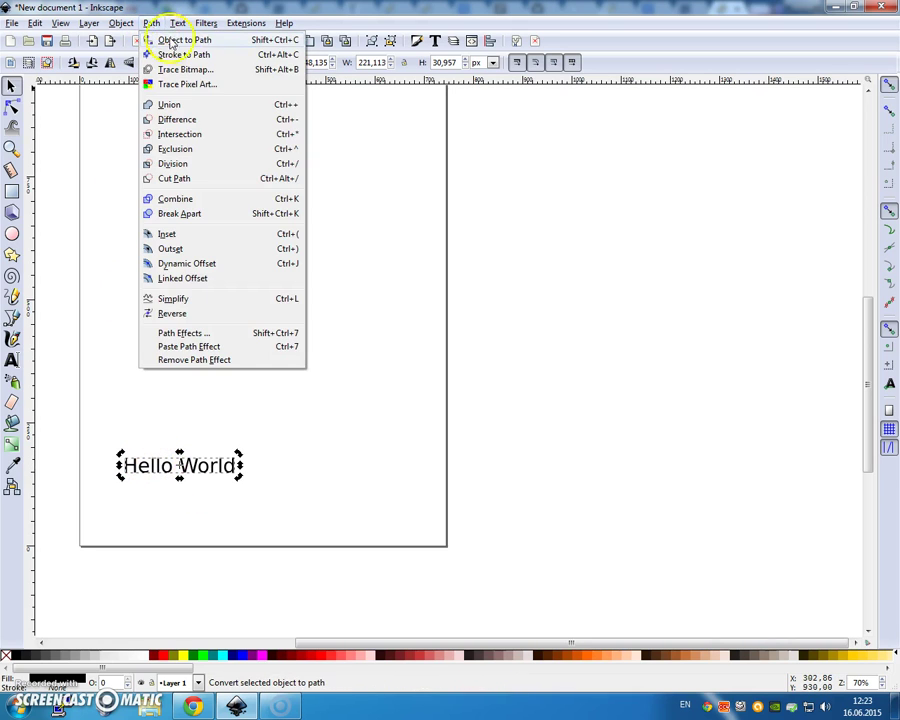
pyautogui.click(183, 41)
# Try Path > Stroke to Path on the letters twice, then deselect them
pyautogui.click(150, 23)
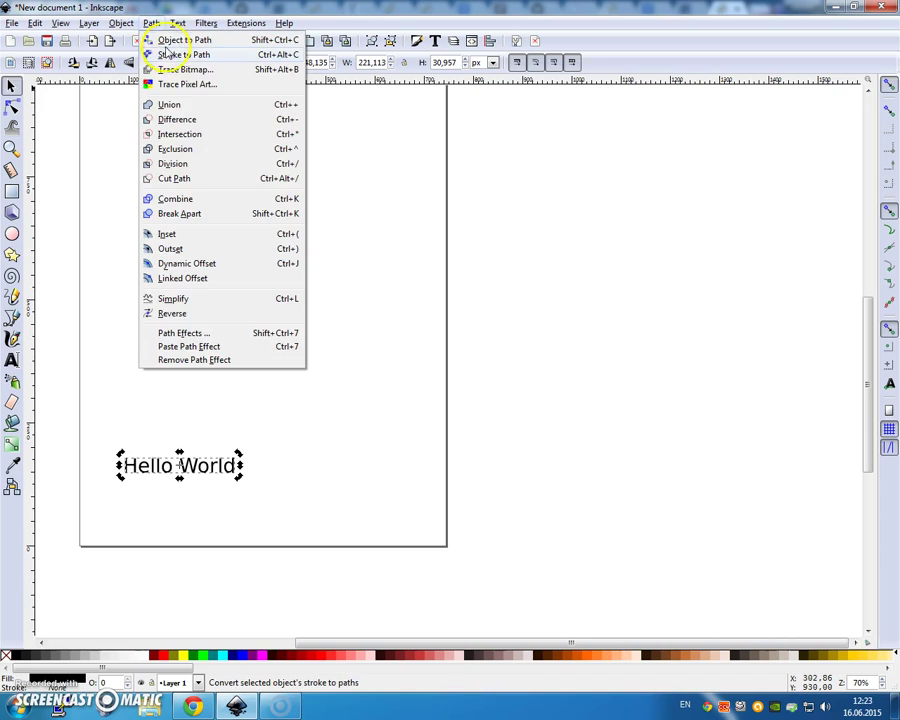
pyautogui.click(168, 56)
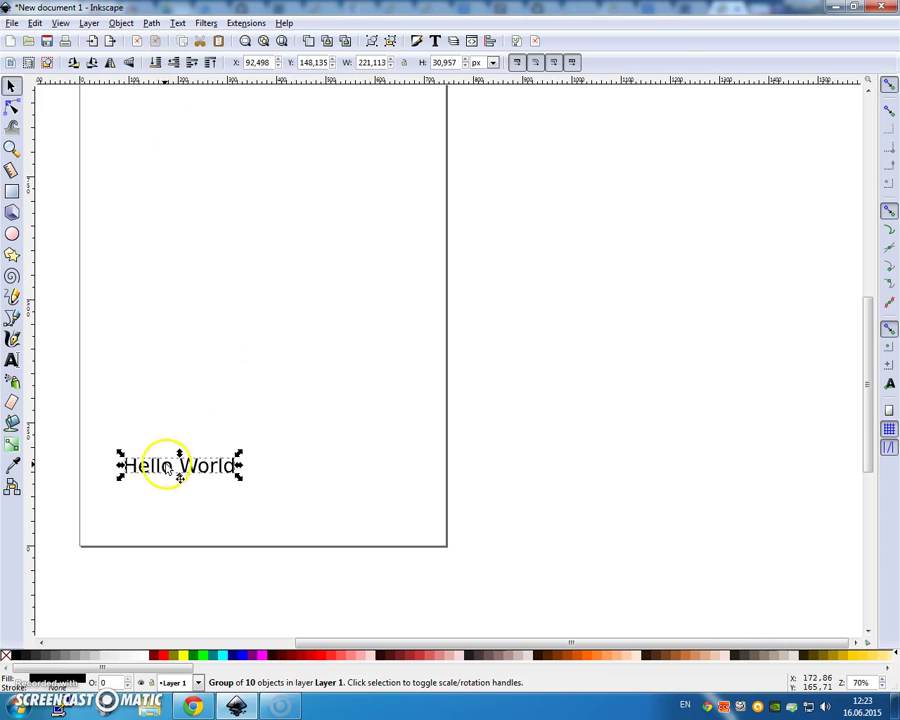
pyautogui.click(155, 24)
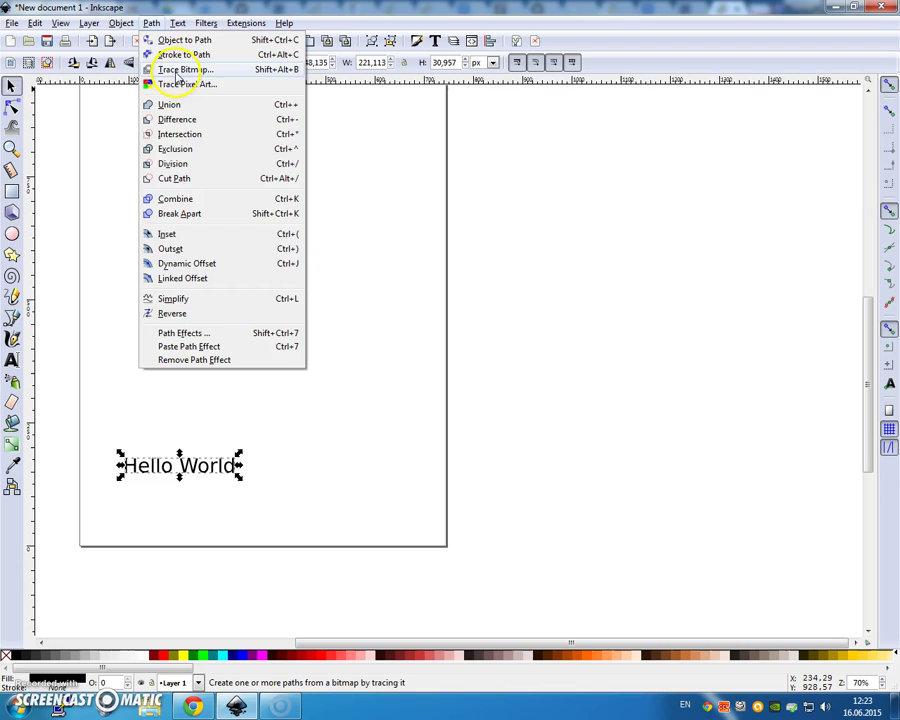
pyautogui.click(168, 56)
pyautogui.click(160, 494)
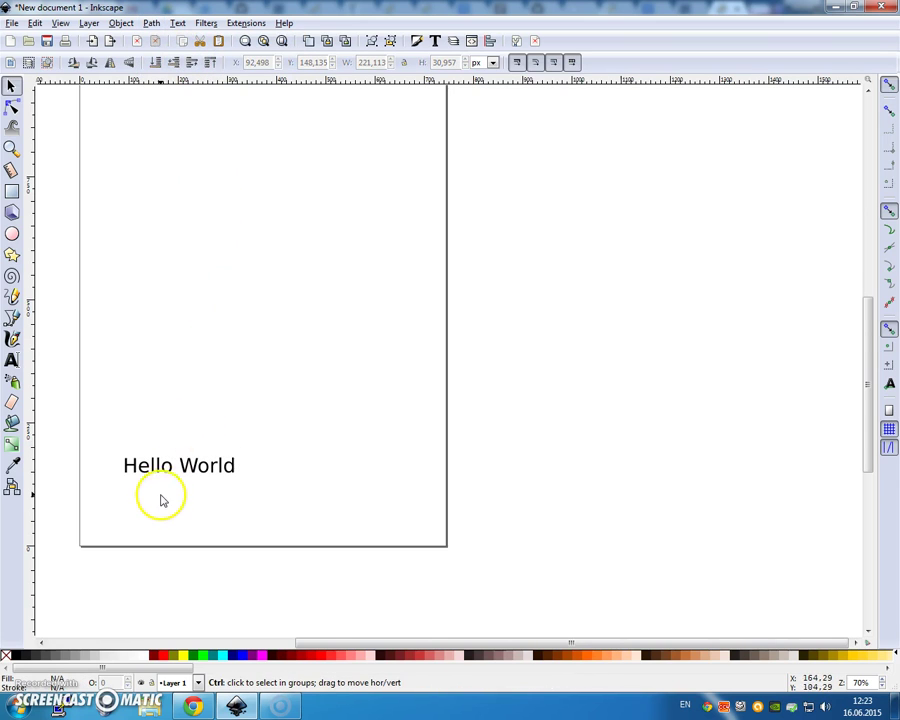
# Ungroup the Hello World letters into separate paths and move them about 60 px right
pyautogui.scroll(2, 160, 494)
pyautogui.click(176, 456)
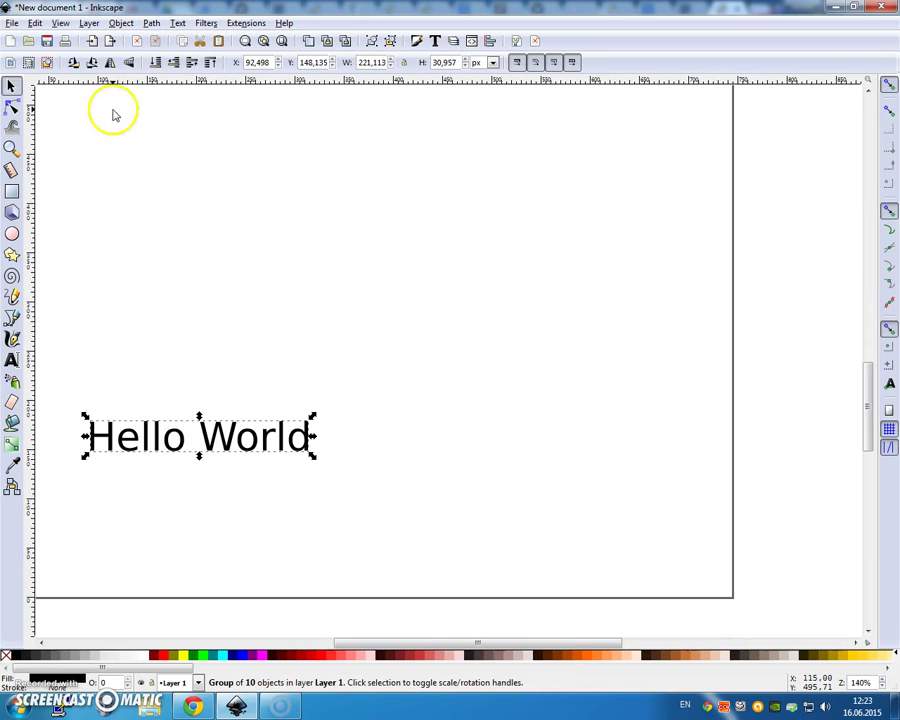
pyautogui.click(121, 22)
pyautogui.click(134, 106)
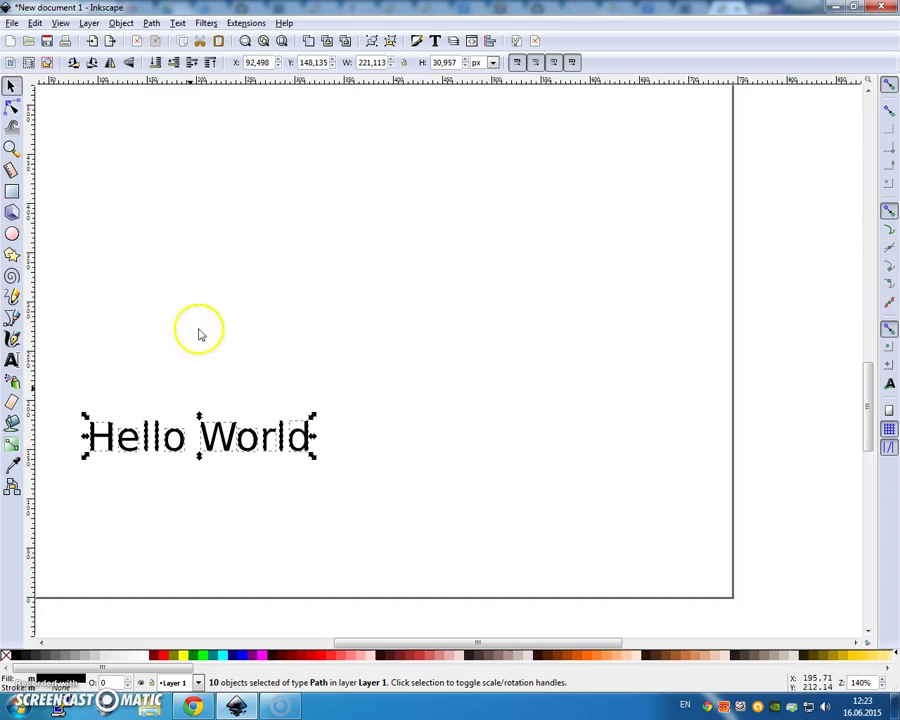
pyautogui.keyDown('ctrl'); pyautogui.scroll(1, 171, 458); pyautogui.keyUp('ctrl')
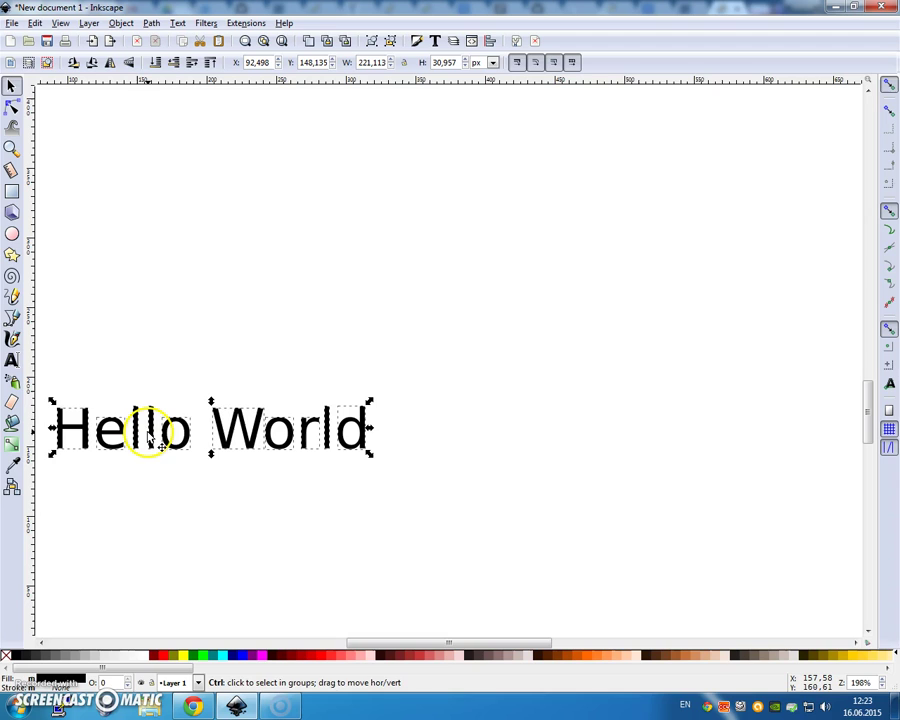
pyautogui.moveTo(144, 447); pyautogui.dragTo(204, 445)
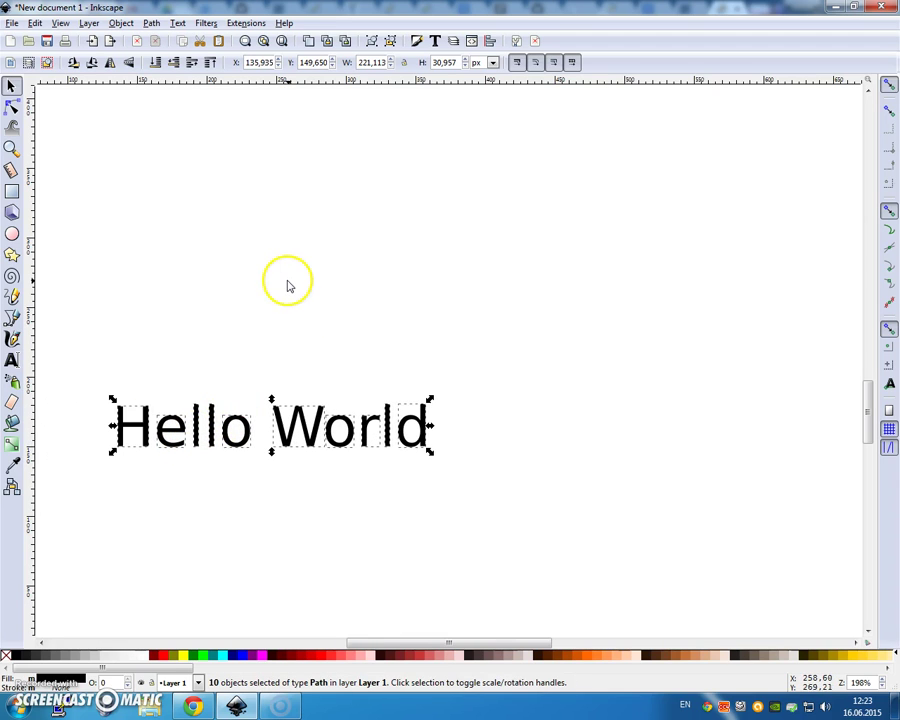
# Apply Stroke to Path and Object to Path to the lettering
pyautogui.click(151, 24)
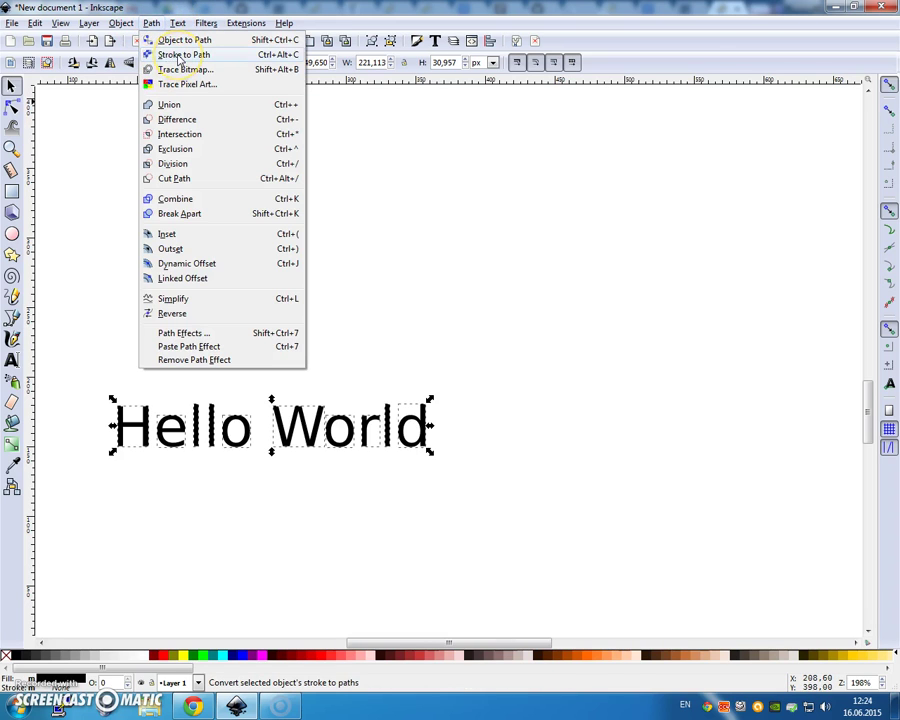
pyautogui.click(180, 55)
pyautogui.scroll(1, 202, 438)
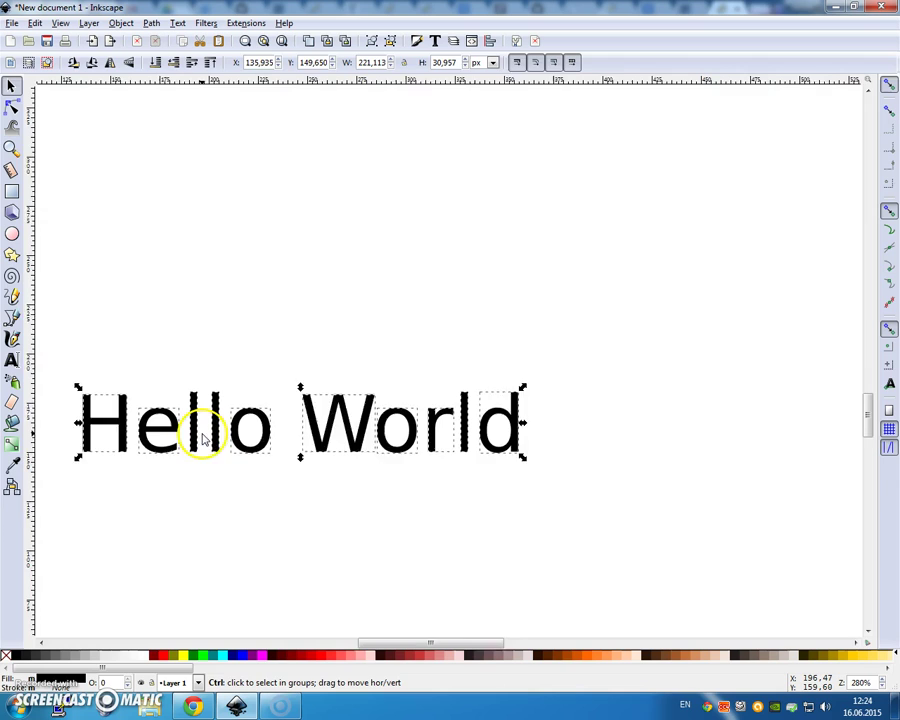
pyautogui.scroll(1, 202, 438)
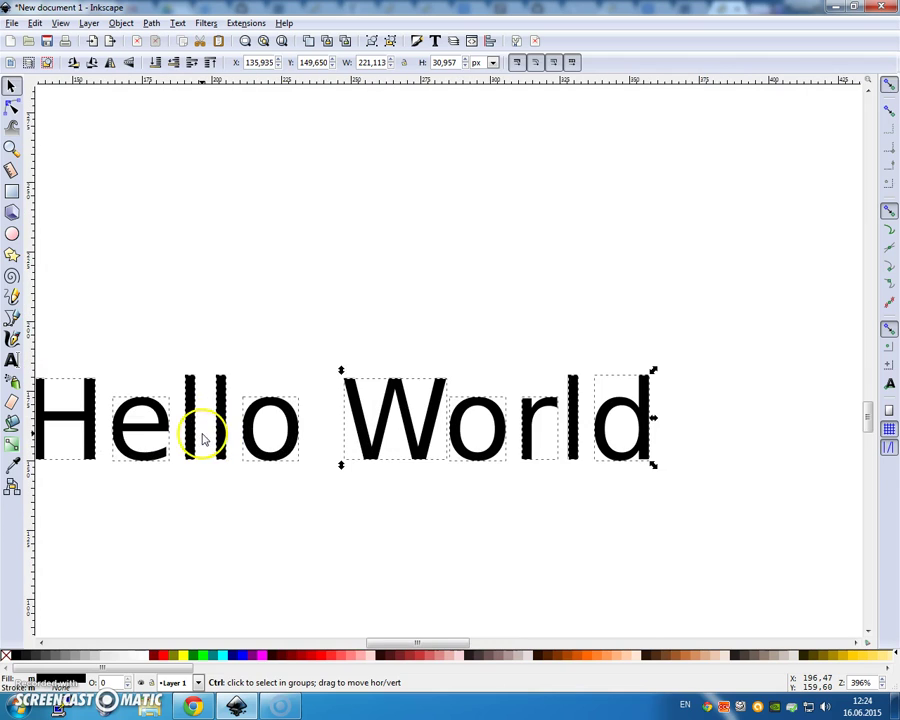
pyautogui.click(151, 24)
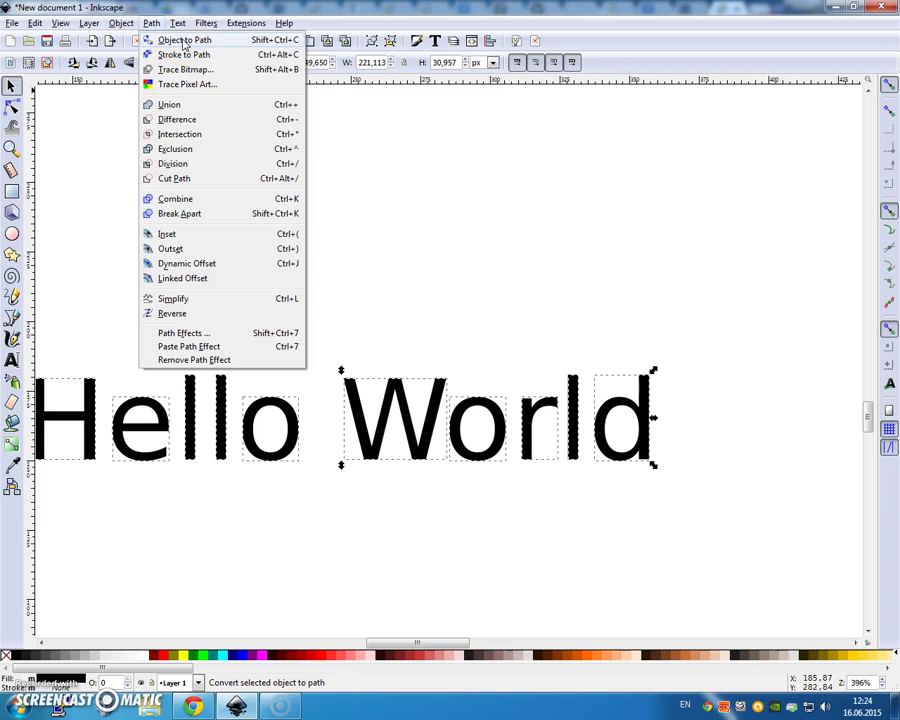
pyautogui.click(183, 54)
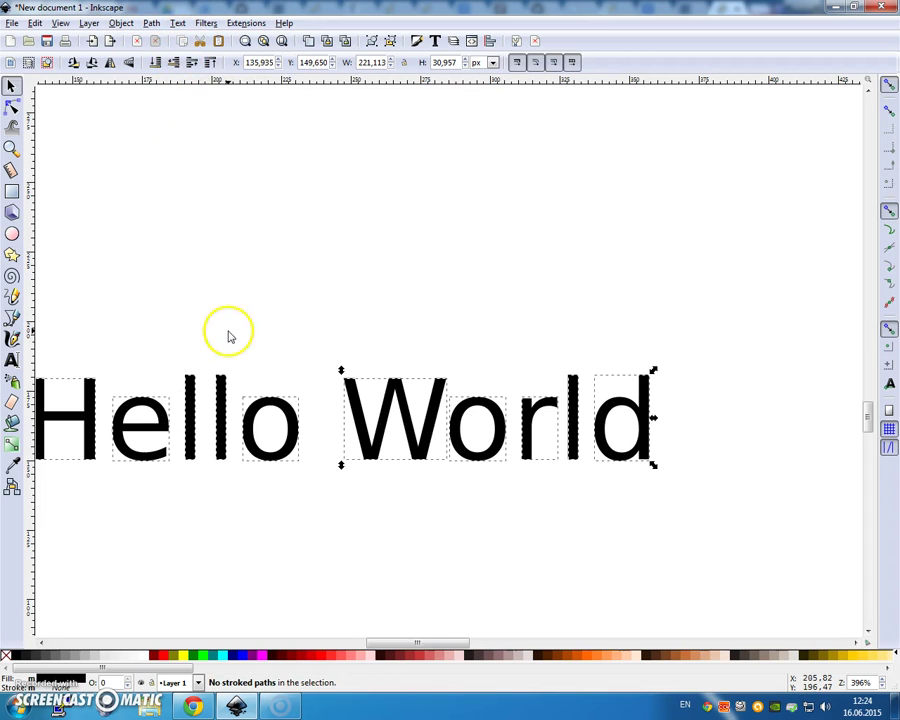
pyautogui.click(152, 23)
pyautogui.click(145, 36)
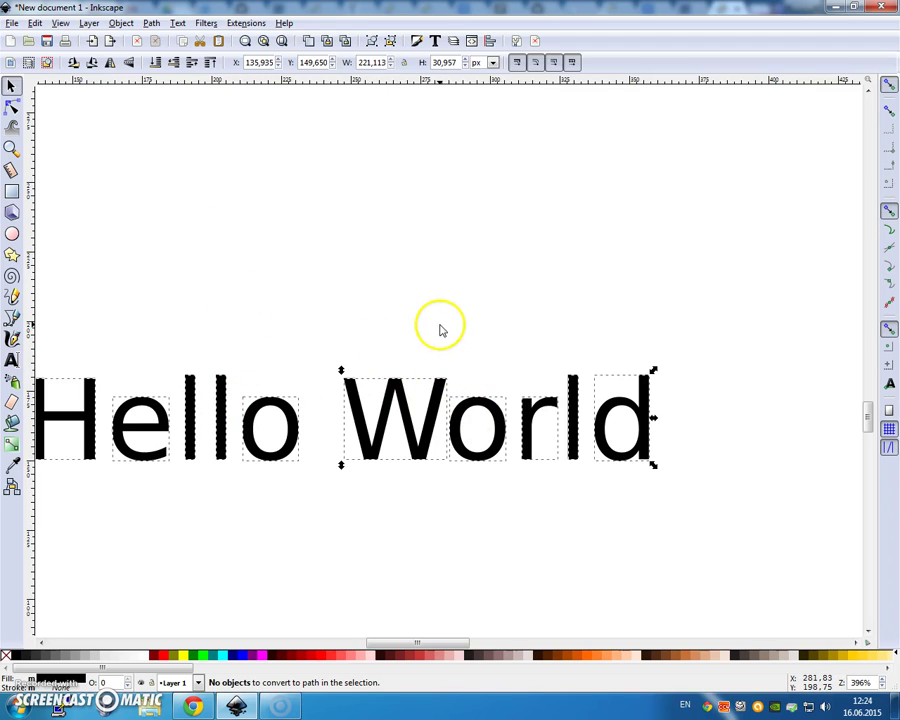
# Apply Gcodetools Engraving to the lettering and dismiss the warning message
pyautogui.click(245, 23)
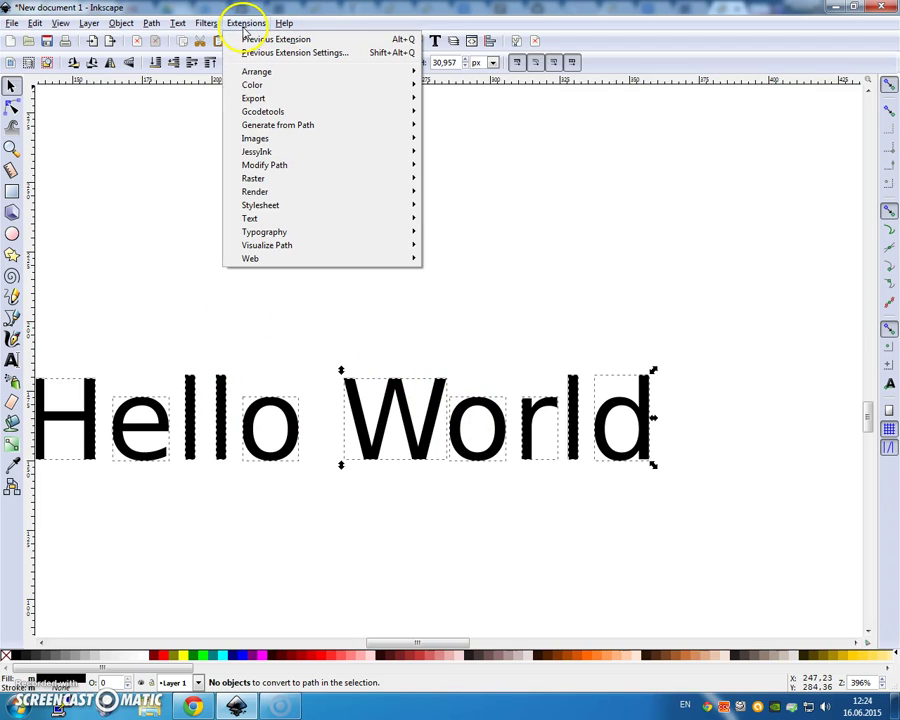
pyautogui.moveTo(279, 112)
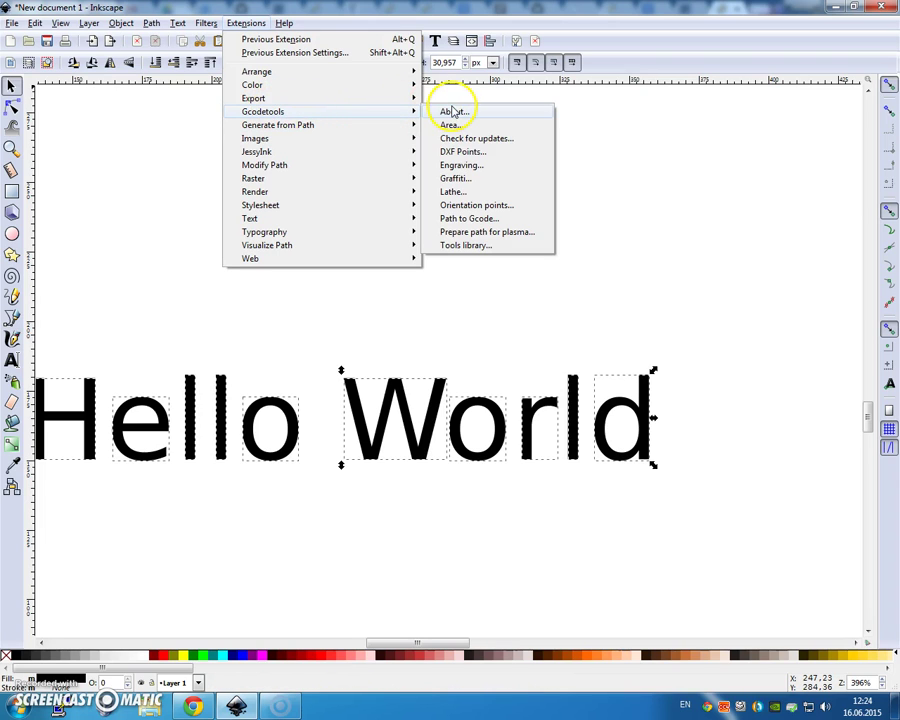
pyautogui.click(478, 168)
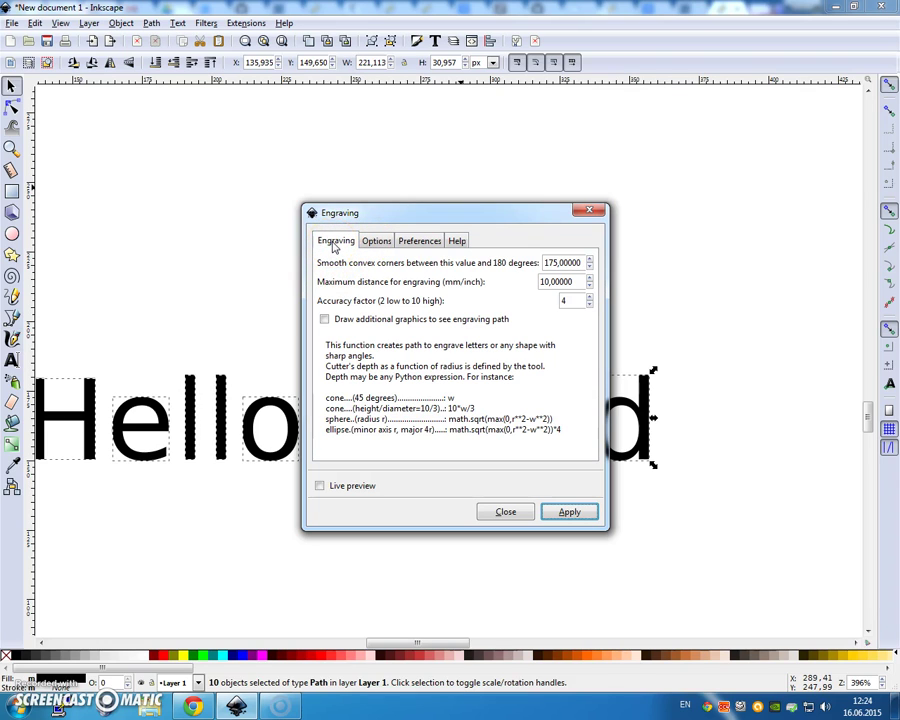
pyautogui.click(569, 512)
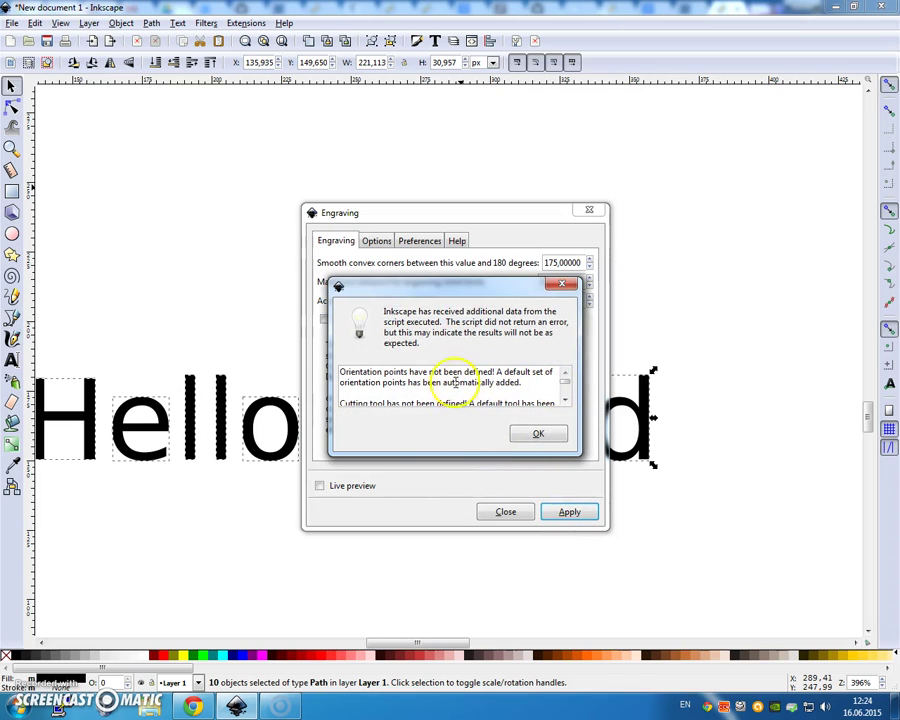
pyautogui.click(537, 432)
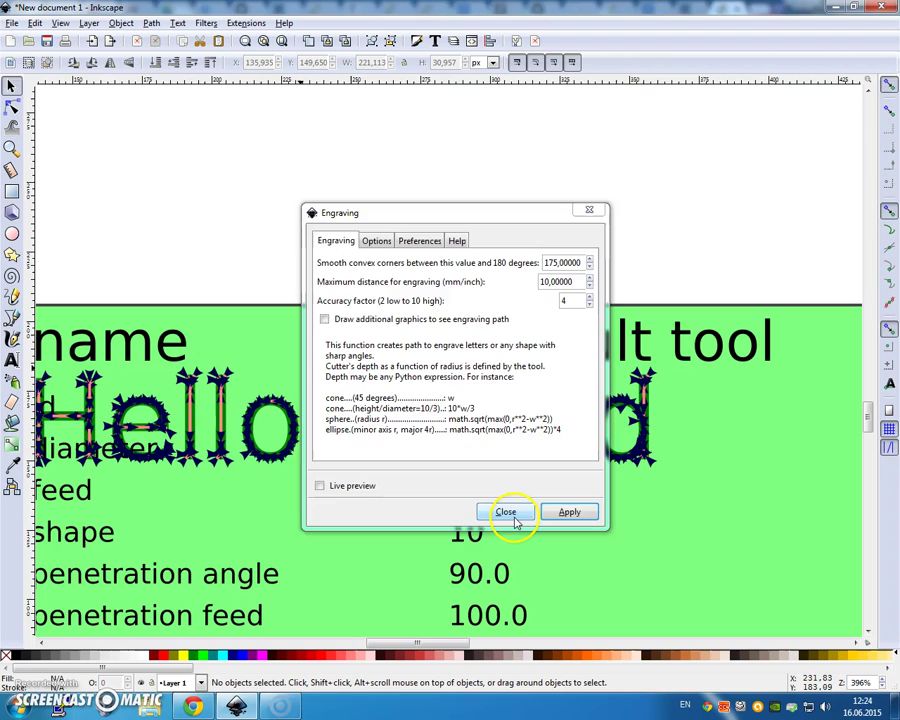
# Close the Engraving dialog and zoom out to about 99% to see the whole page
pyautogui.click(512, 513)
pyautogui.scroll(-3, 350, 314)
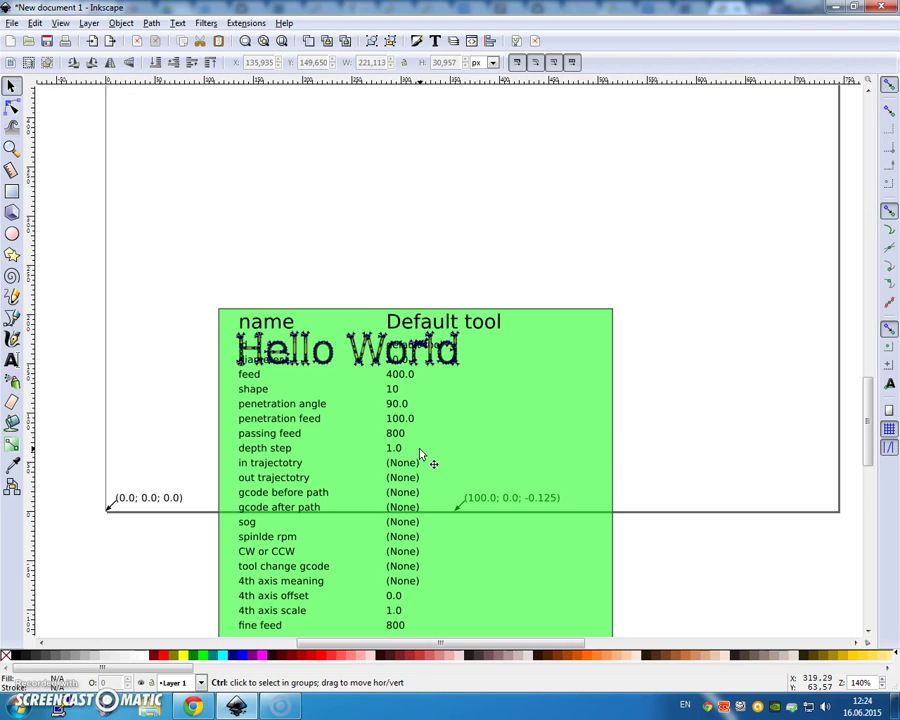
pyautogui.scroll(-1, 420, 455)
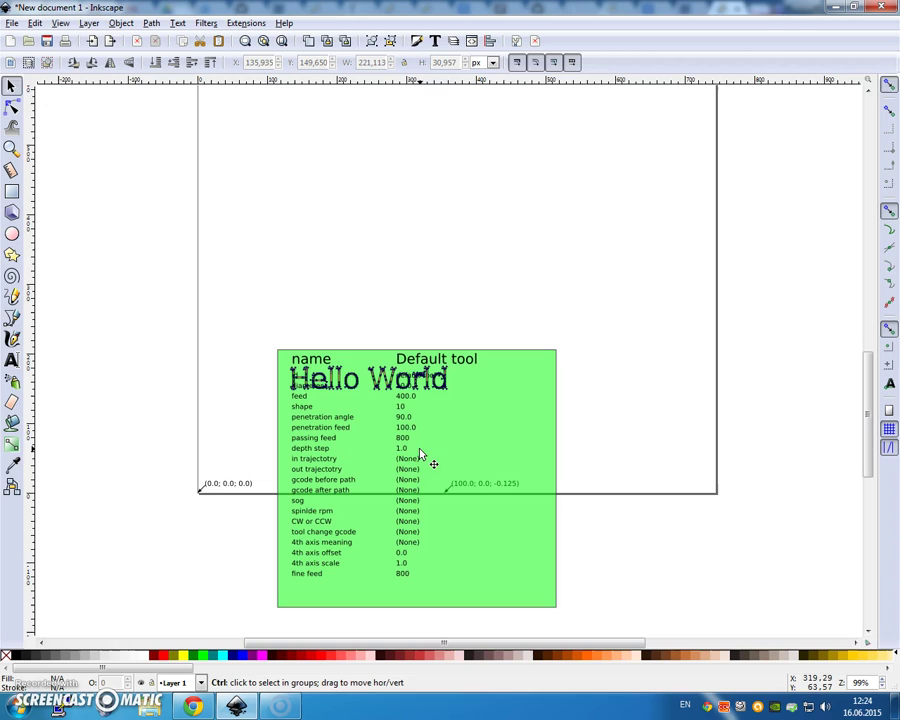
pyautogui.click(12, 24)
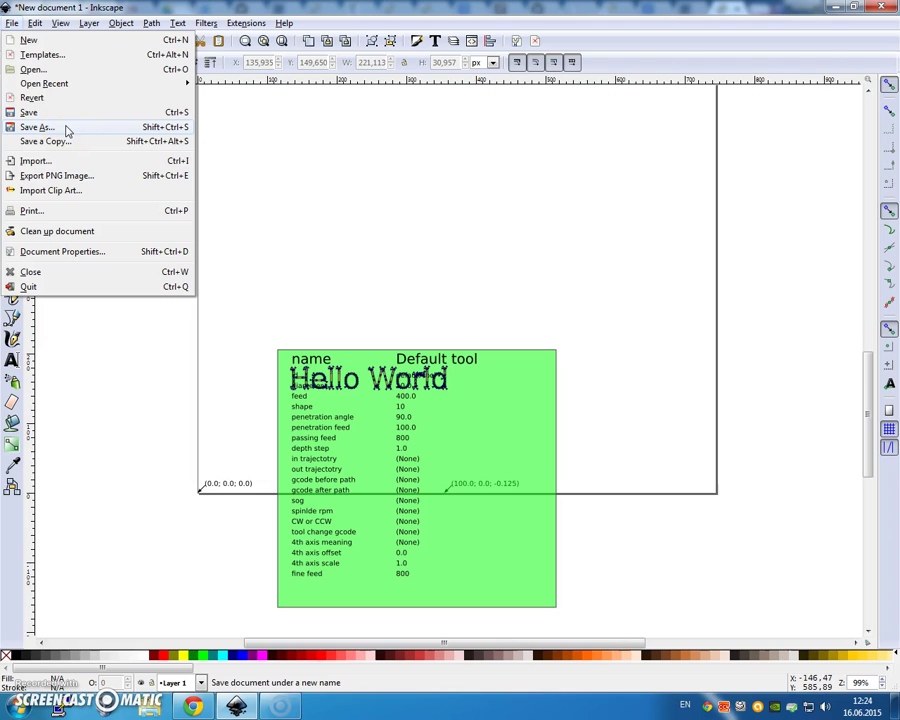
pyautogui.click(460, 248)
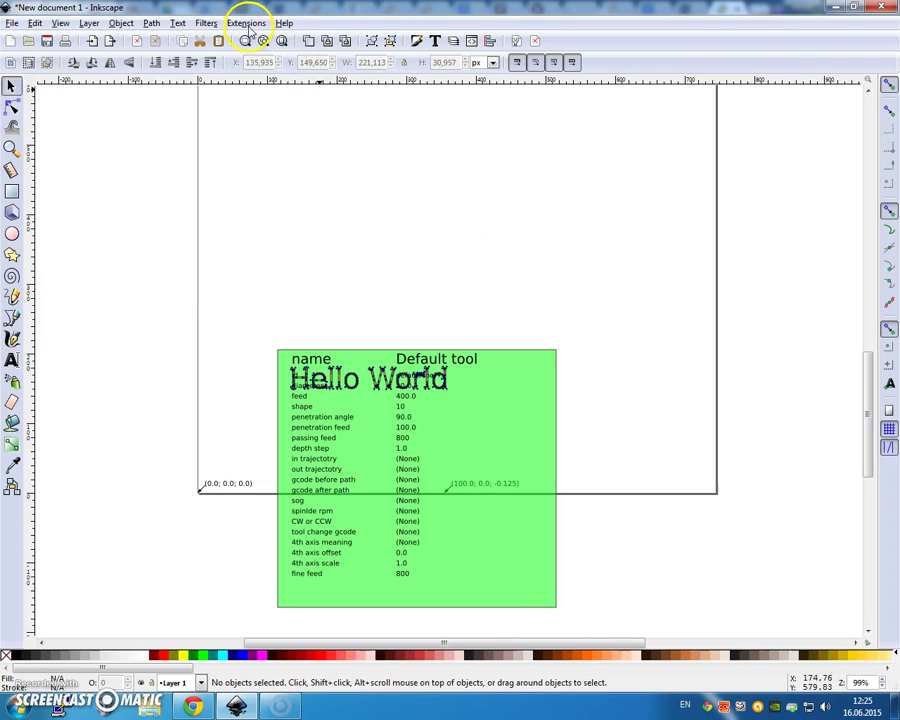
# Open Gcodetools Graffiti settings showing output.ngc in /home, then launch Windows Explorer
pyautogui.click(246, 24)
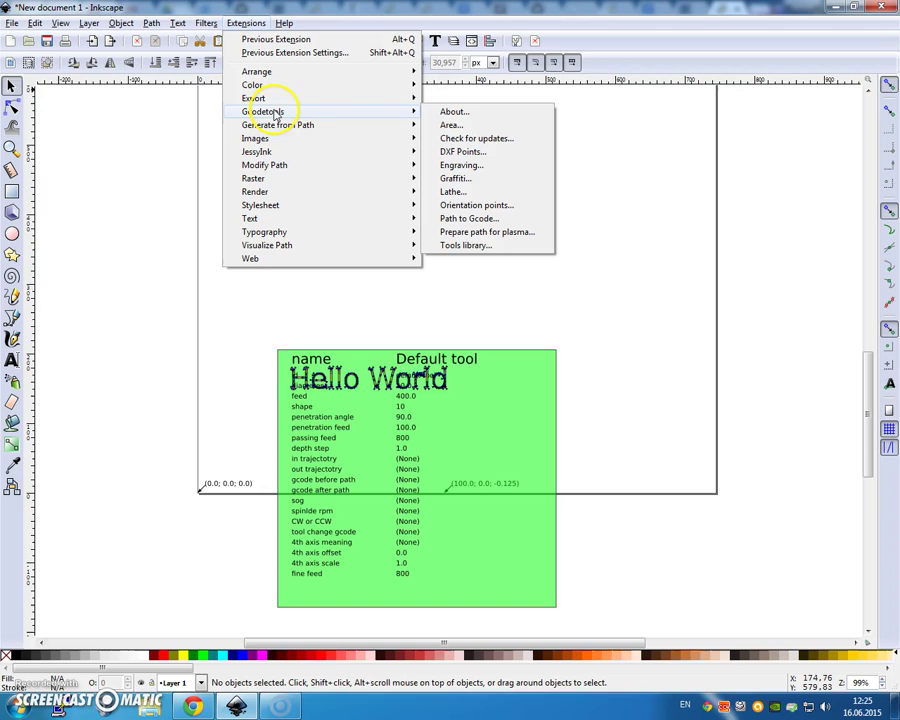
pyautogui.click(452, 177)
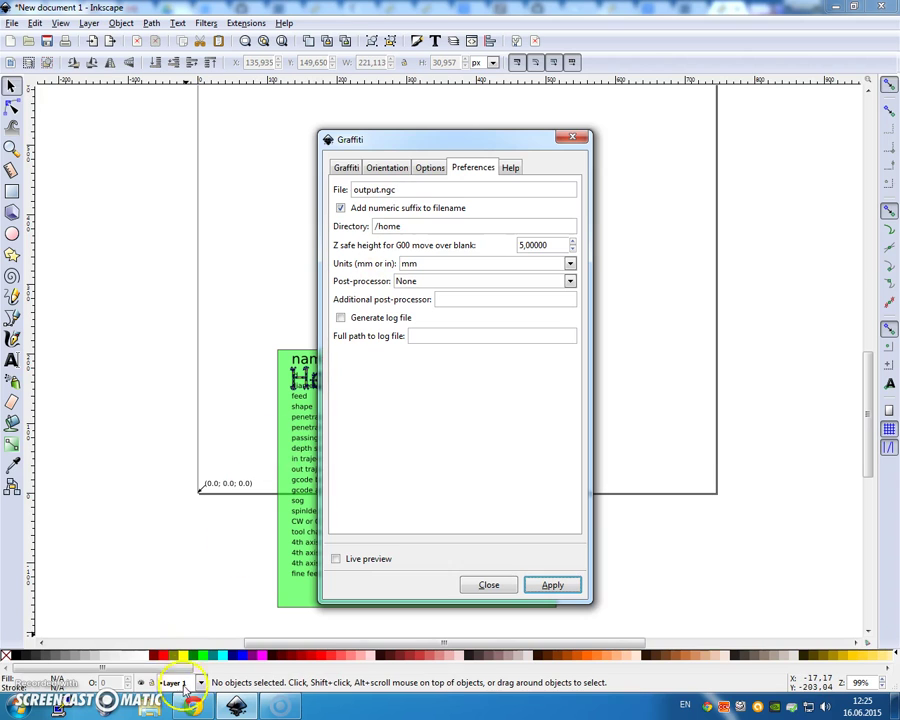
pyautogui.press('super+e')
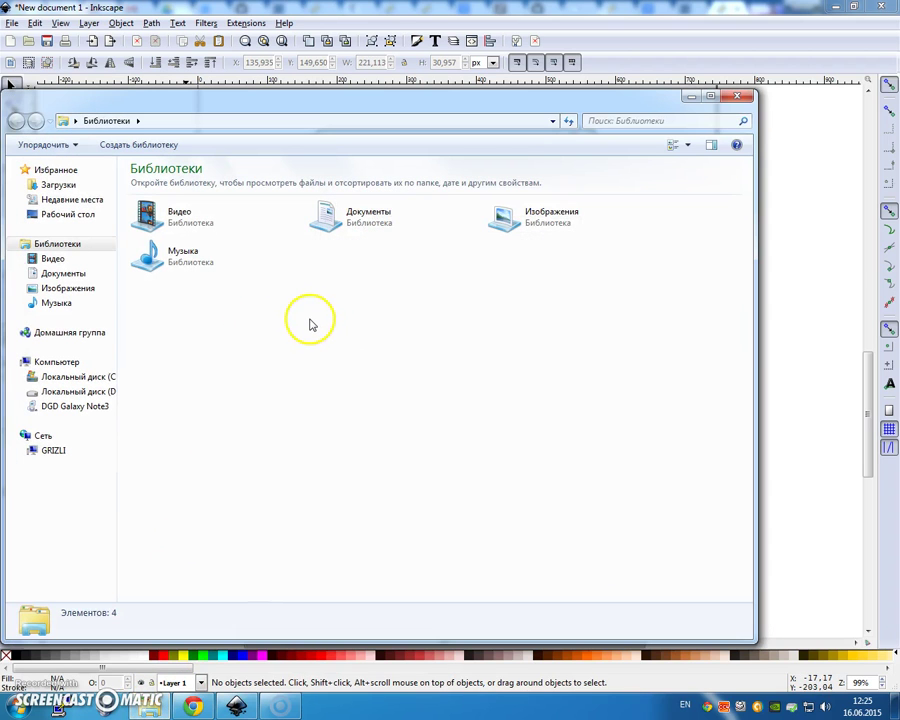
# Browse to C:\Windows in Windows Explorer, then switch back to Inkscape
pyautogui.click(60, 362)
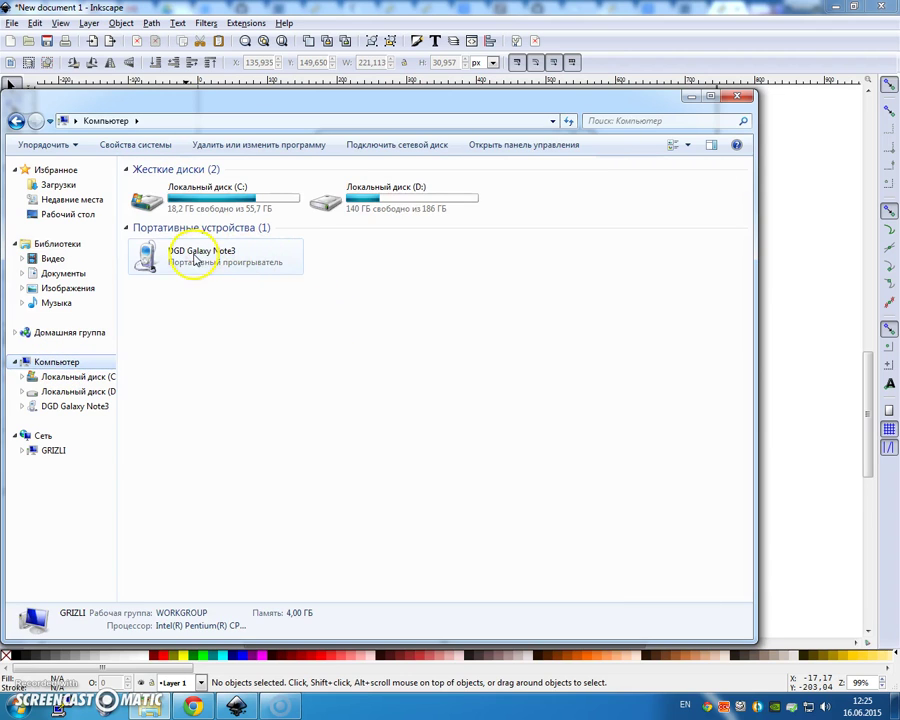
pyautogui.click(248, 200)
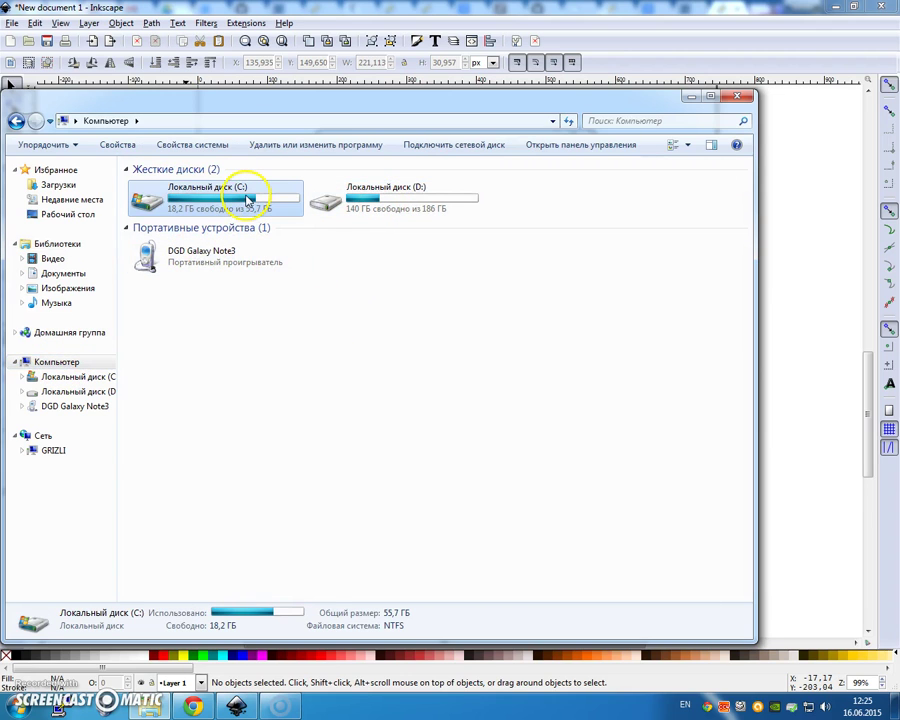
pyautogui.doubleClick(241, 202)
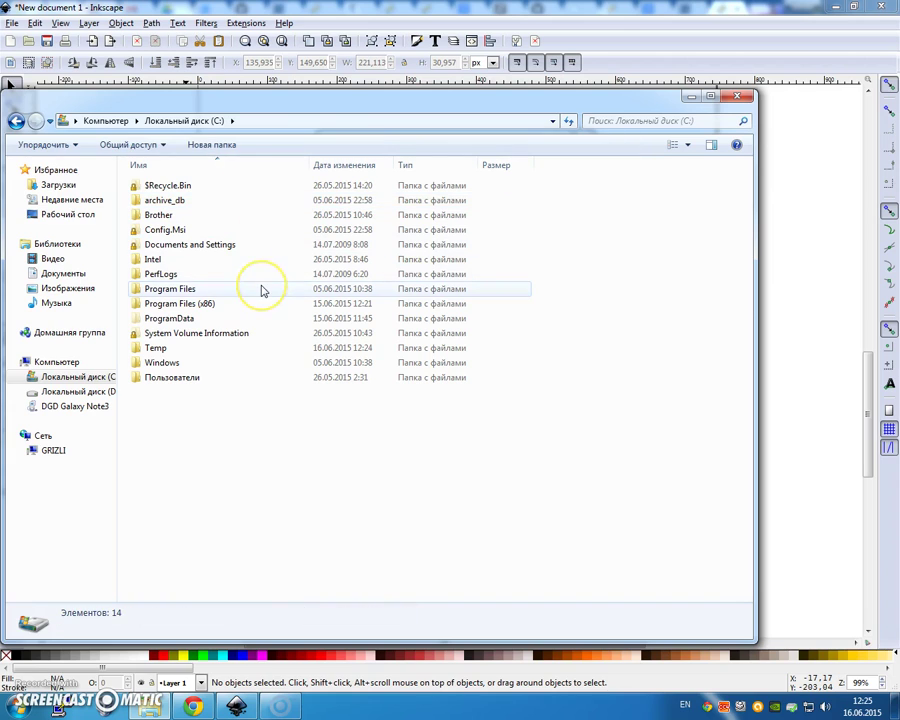
pyautogui.click(210, 366)
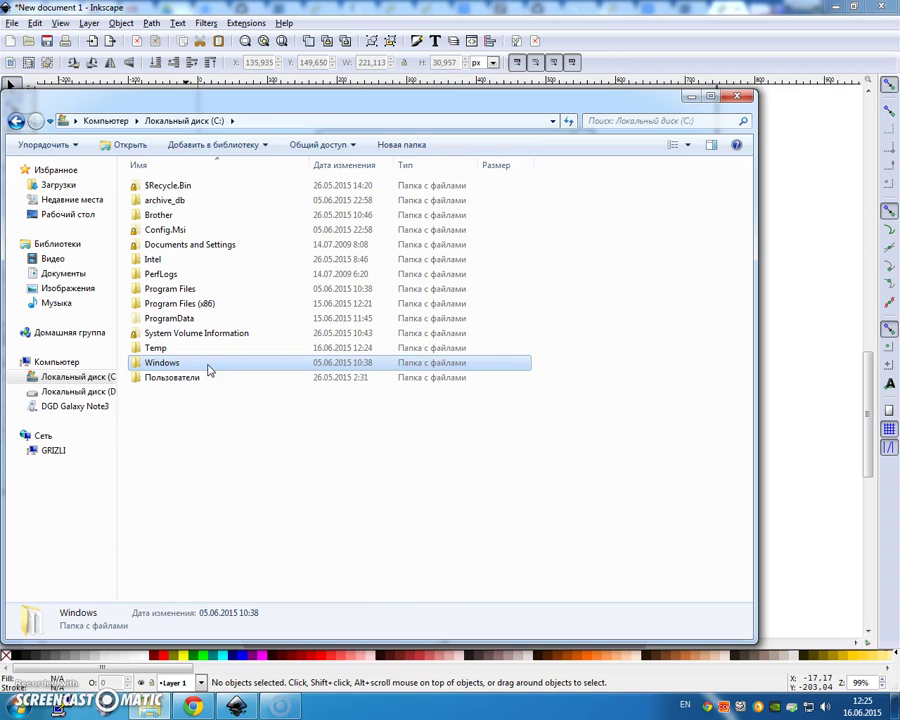
pyautogui.doubleClick(208, 369)
pyautogui.scroll(-6, 260, 318)
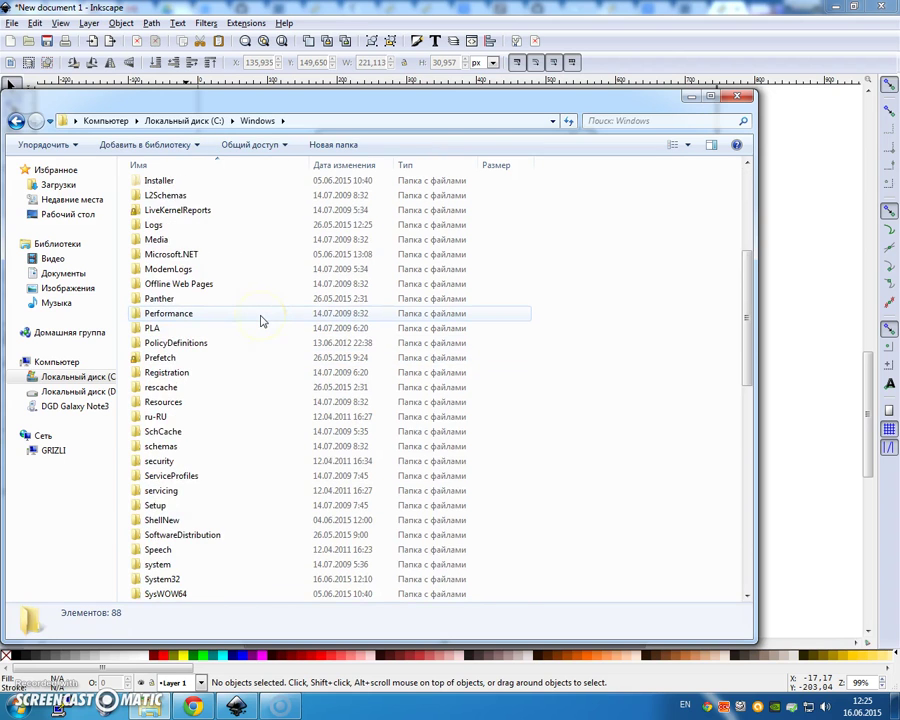
pyautogui.scroll(-15, 260, 318)
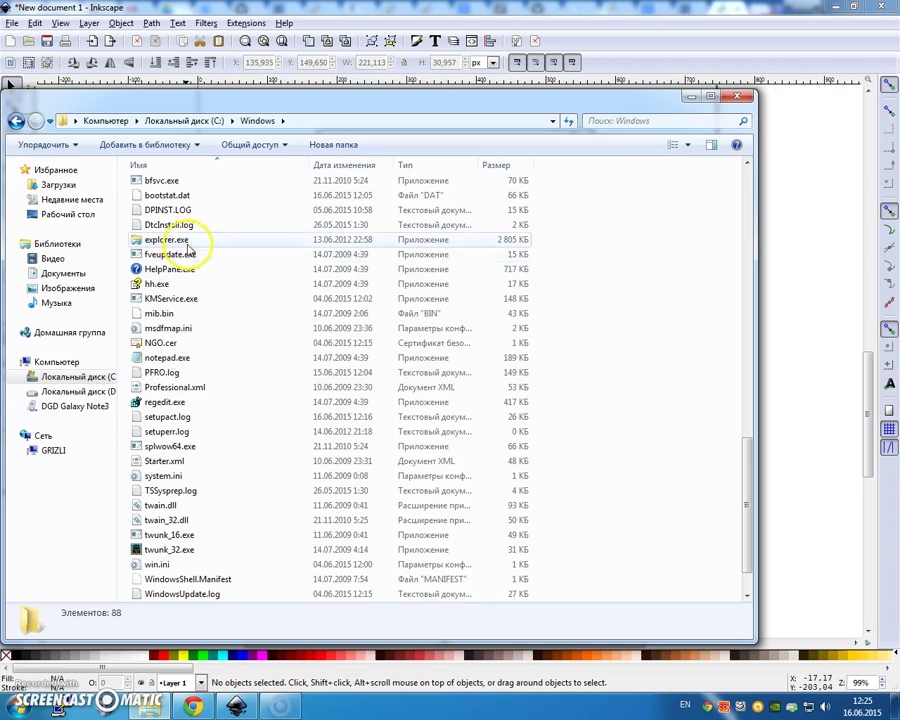
pyautogui.scroll(3, 260, 323)
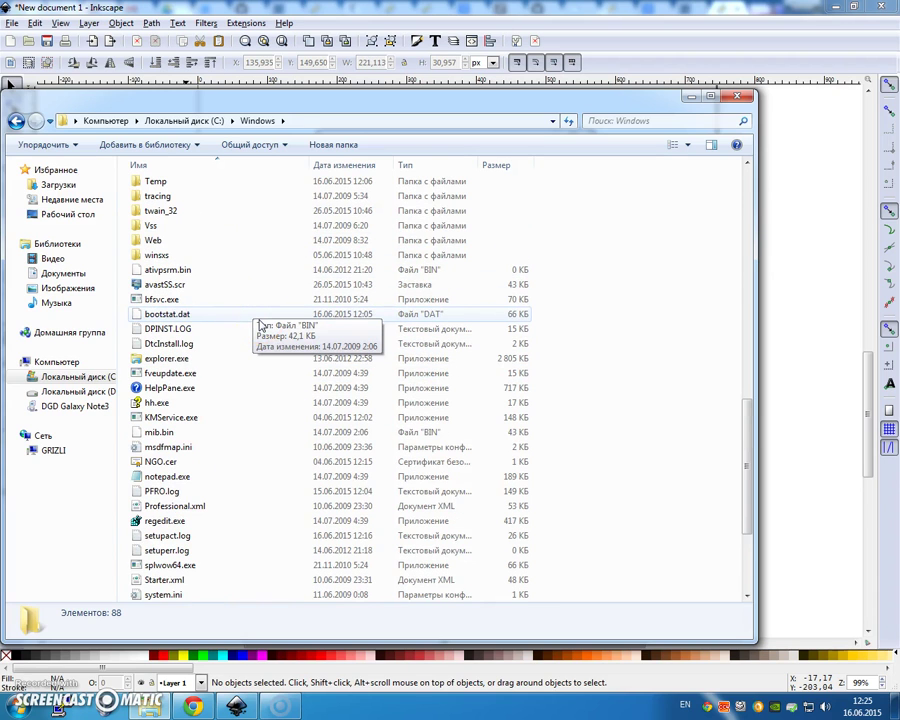
pyautogui.hotkey('alt', 'Tab')
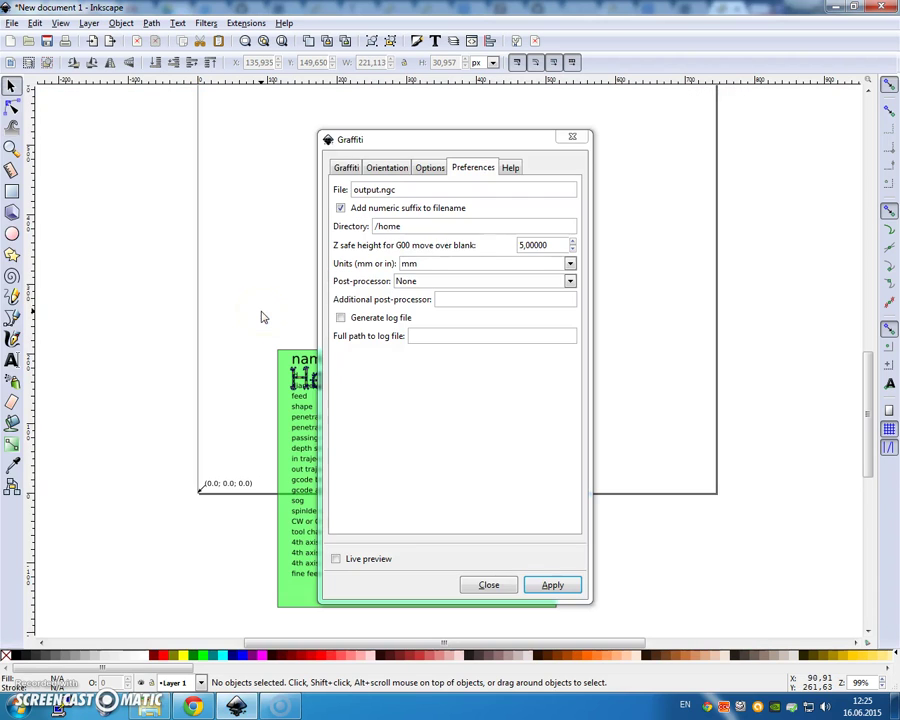
# Set the Graffiti output directory to d:/, apply it, and close the dialog
pyautogui.click(426, 226)
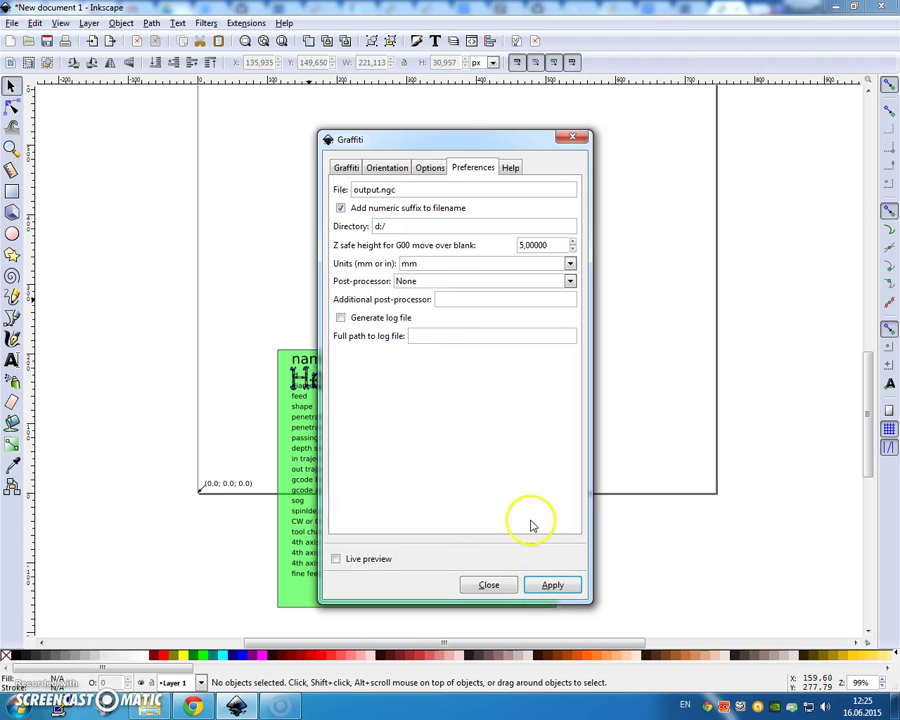
pyautogui.click(550, 586)
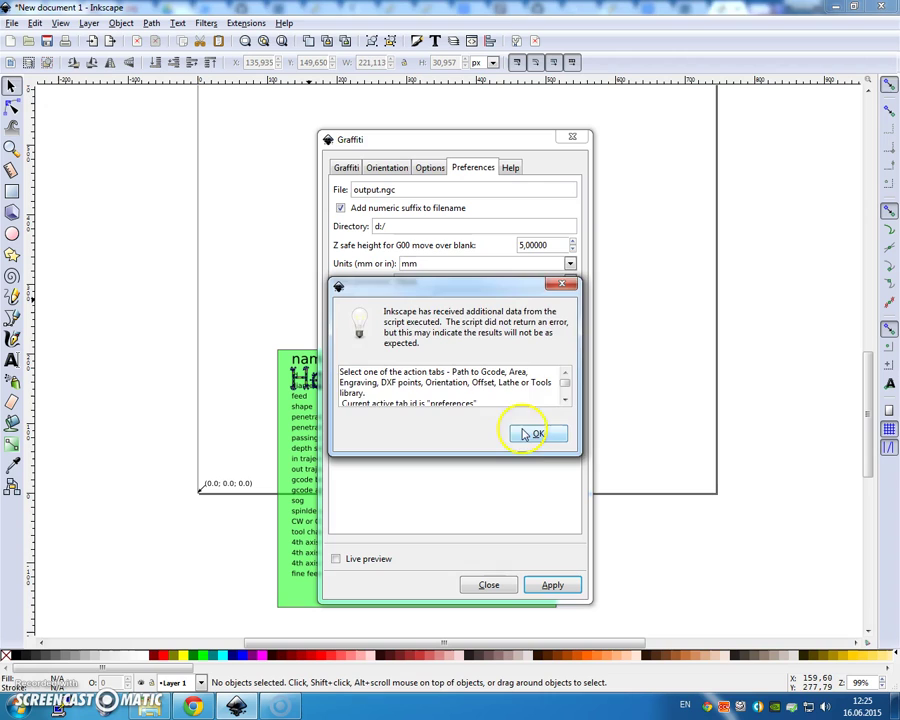
pyautogui.click(531, 436)
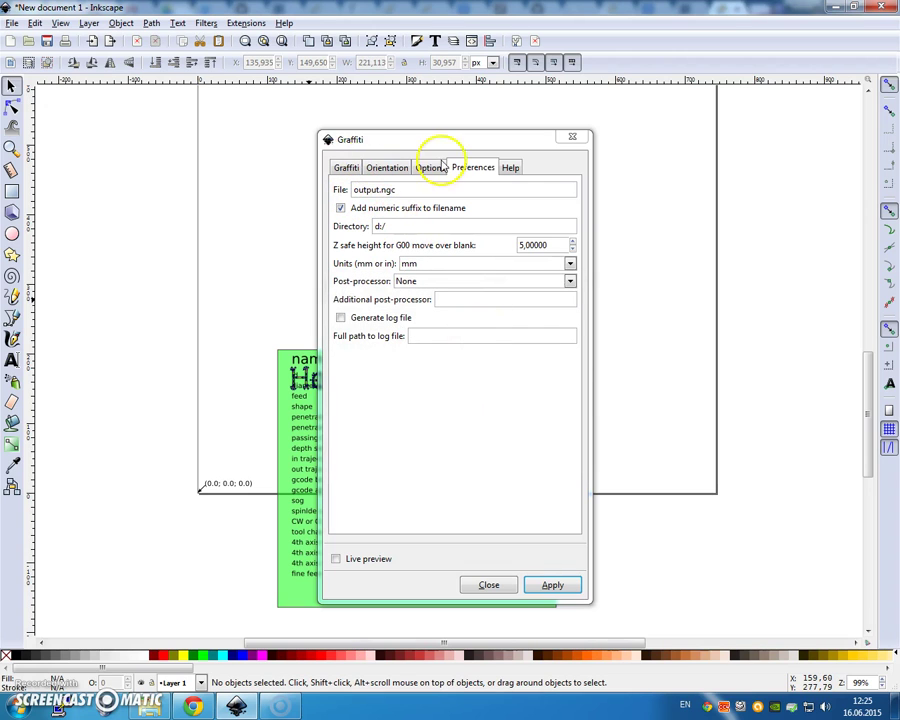
pyautogui.click(489, 585)
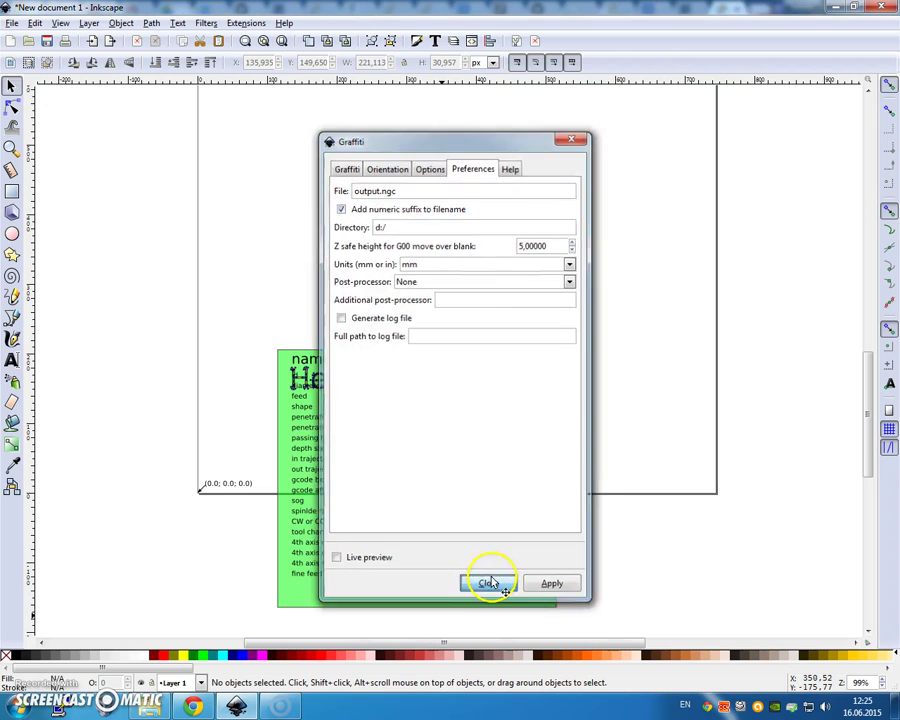
# Rerun Gcodetools Engraving with output.ngc going to directory d:\, then close it
pyautogui.click(246, 22)
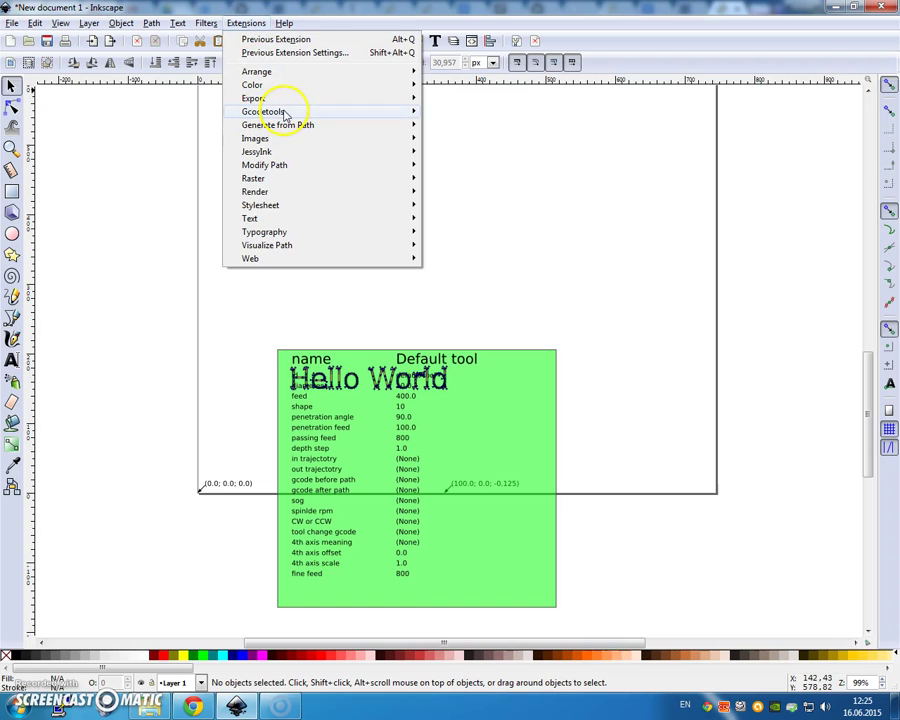
pyautogui.moveTo(298, 113)
pyautogui.click(490, 165)
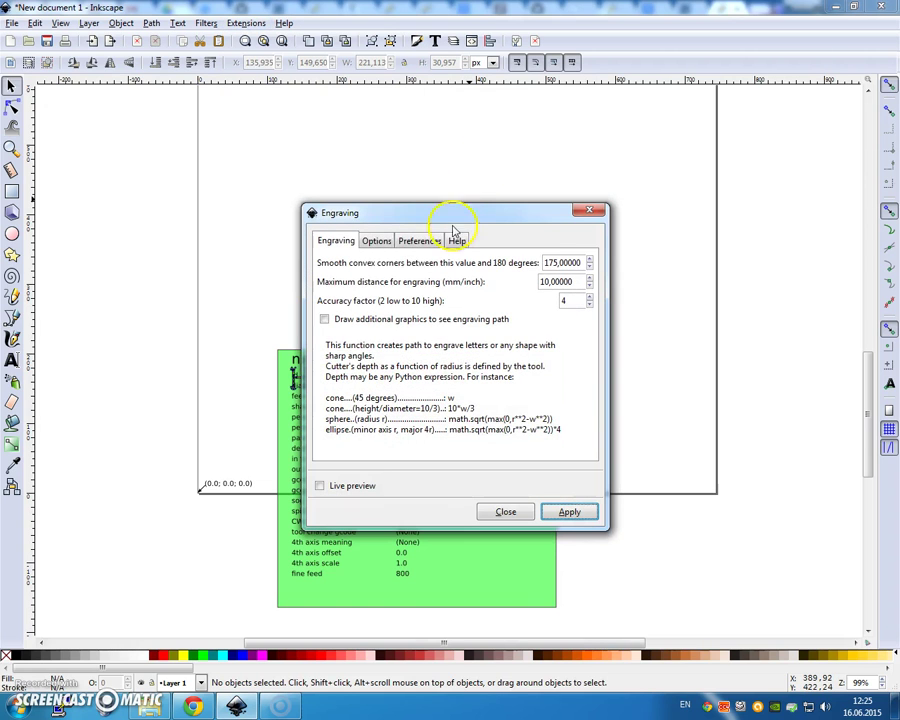
pyautogui.click(429, 245)
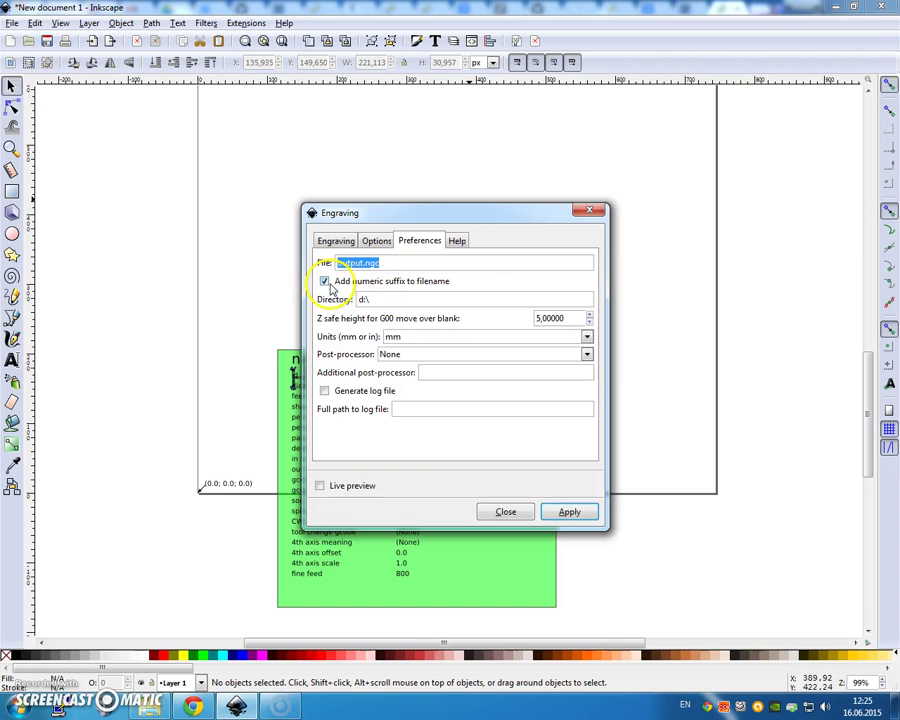
pyautogui.click(569, 516)
pyautogui.click(540, 431)
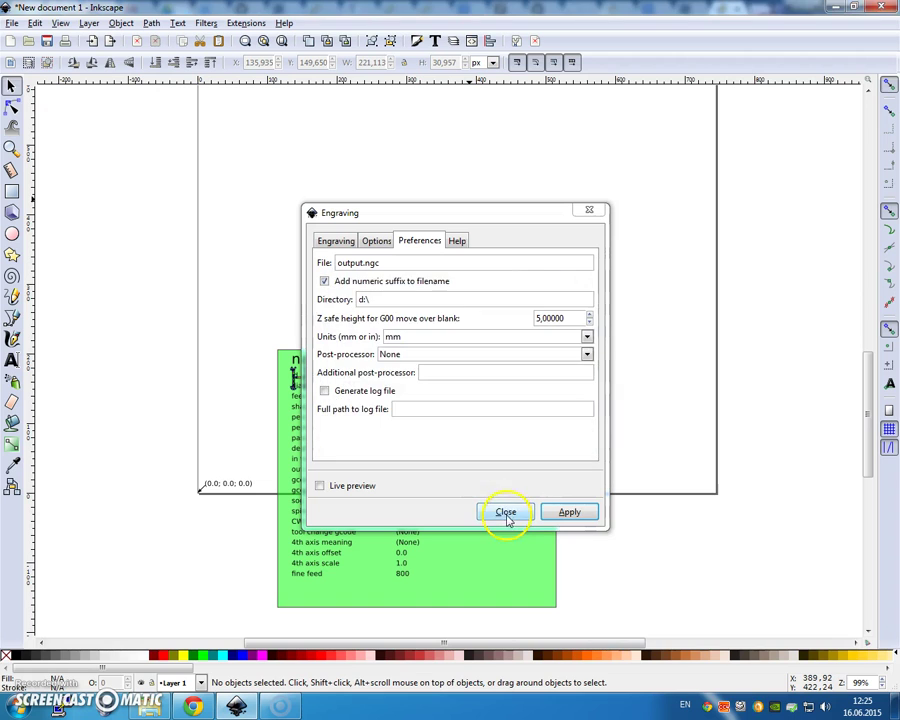
pyautogui.click(507, 513)
# In Explorer, open drive D: and bring up the context menu for output_0002.ngc
pyautogui.hotkey('alt', 'Tab')
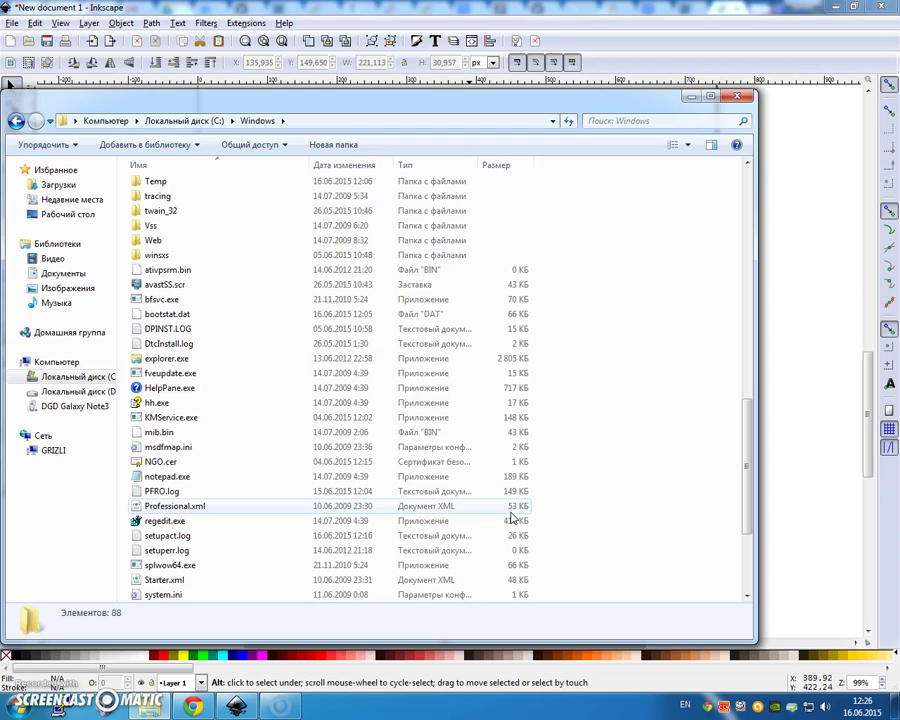
pyautogui.click(80, 391)
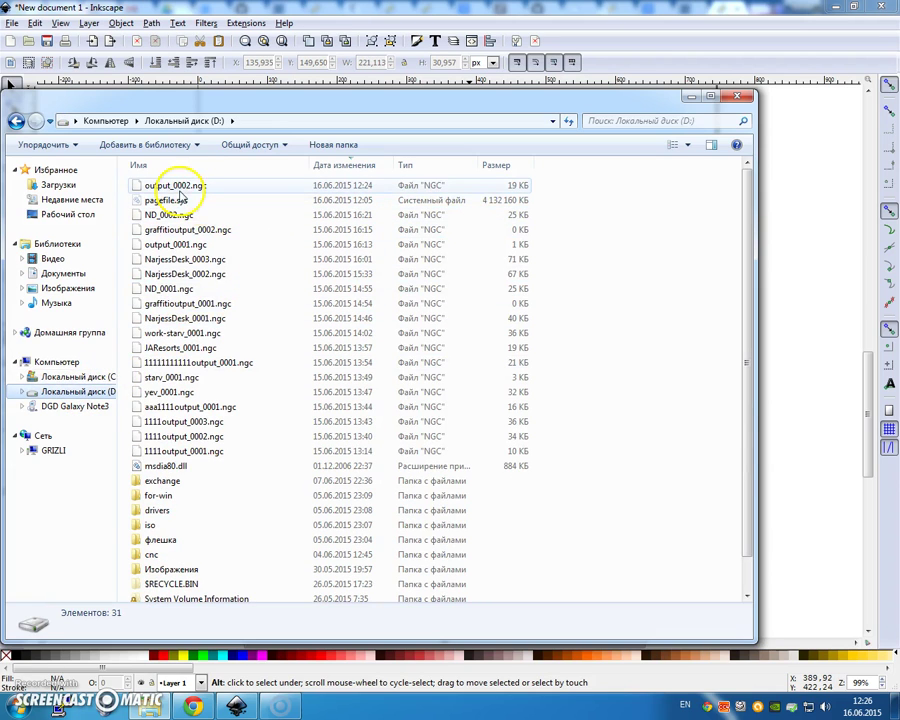
pyautogui.click(178, 190)
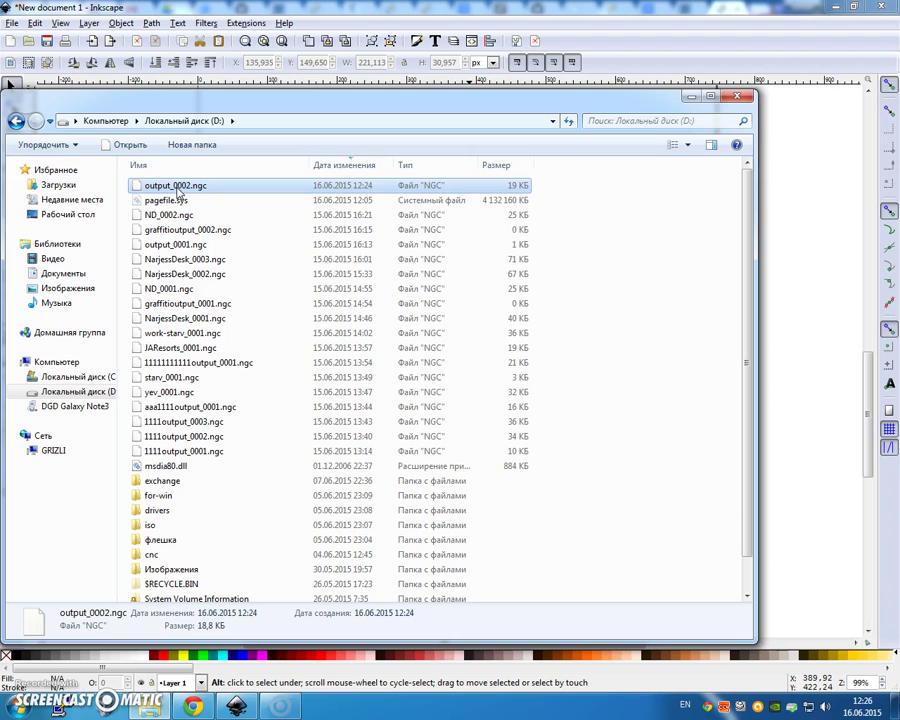
pyautogui.rightClick(178, 190)
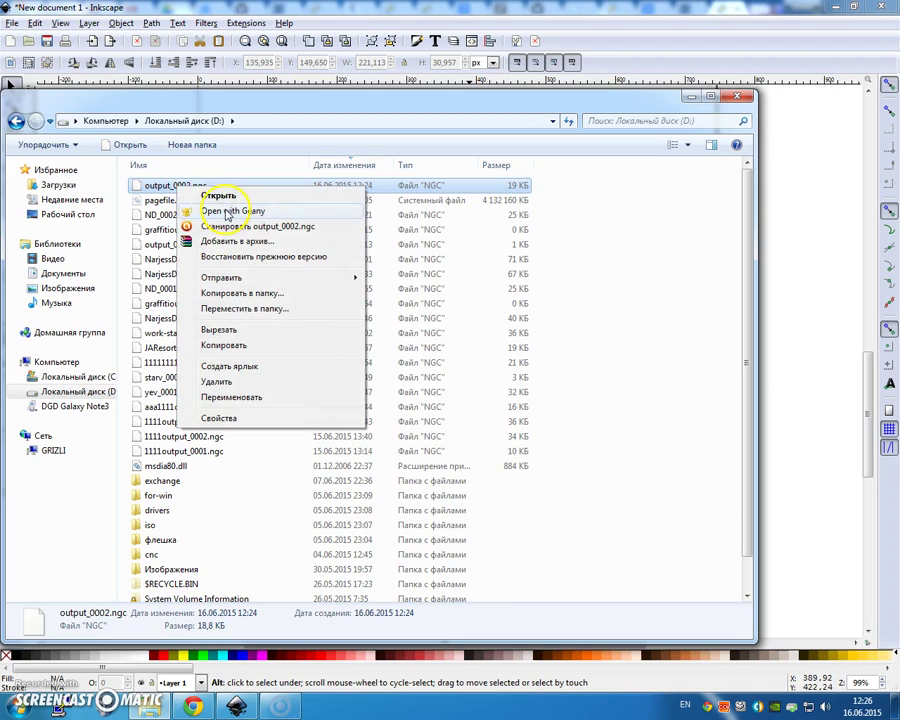
# Open output_0002.ngc in Geany, then move Inkscape's green tool table up and right
pyautogui.click(226, 206)
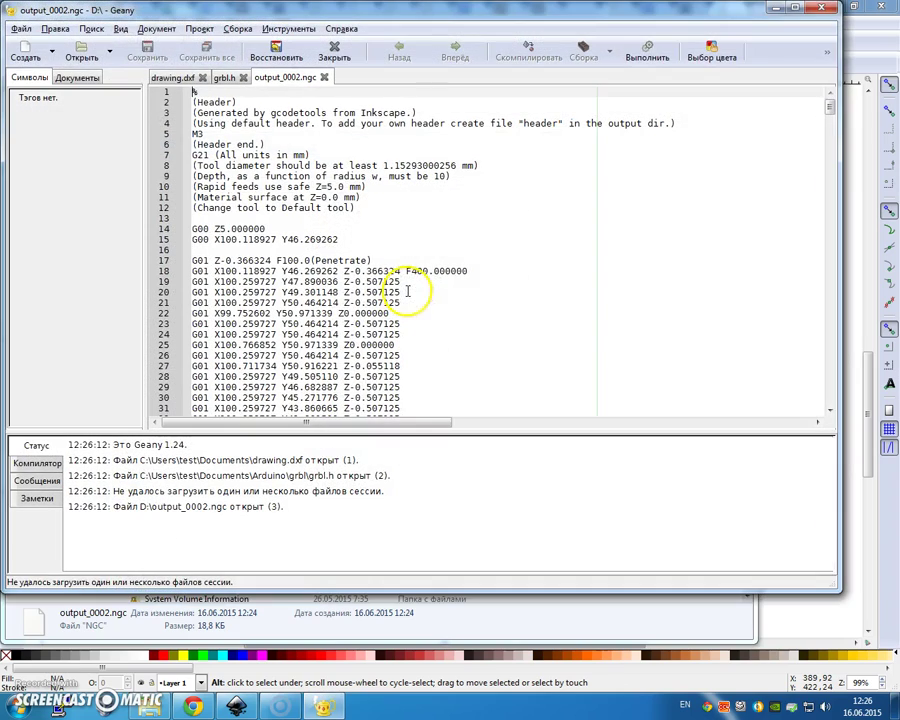
pyautogui.hotkey('alt', 'Tab')
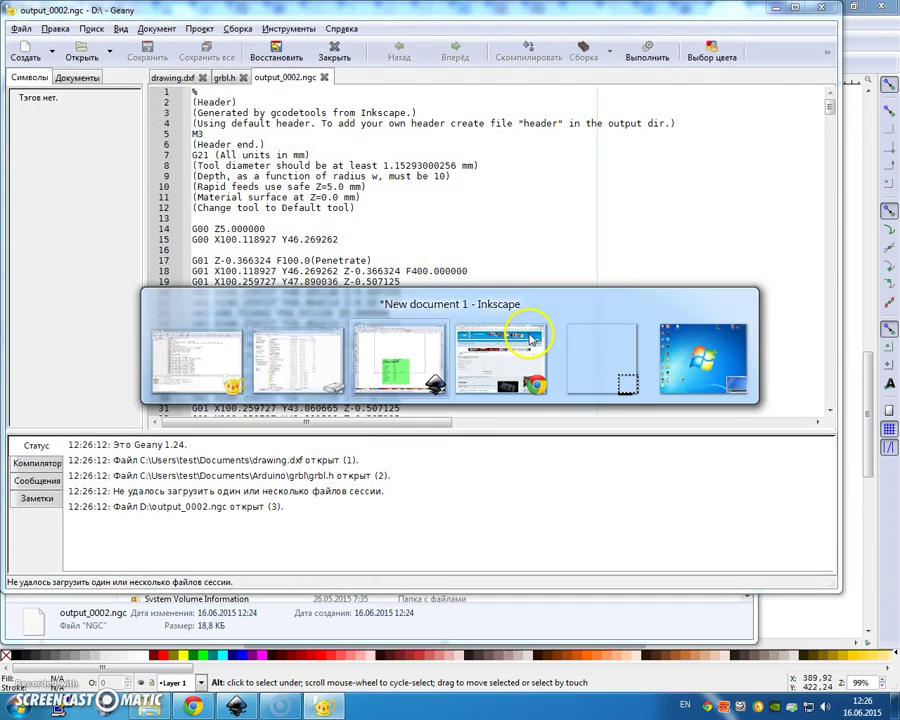
pyautogui.click(527, 327)
pyautogui.moveTo(450, 399); pyautogui.dragTo(655, 206)
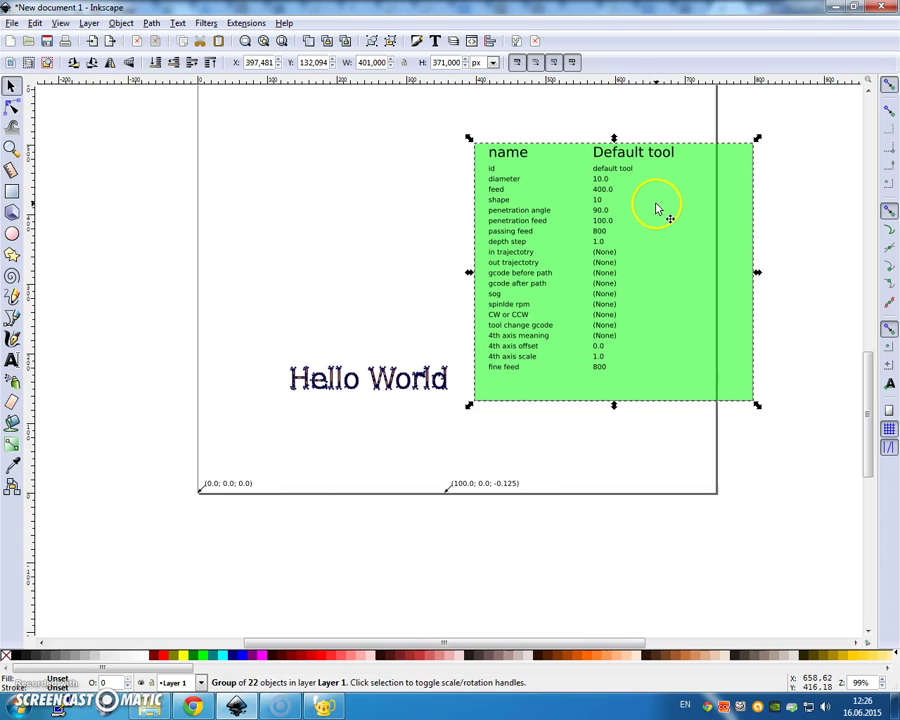
# Scroll through the output_0002.ngc G-code in Geany, then bring Inkscape back to the front
pyautogui.hotkey('alt', 'Tab')
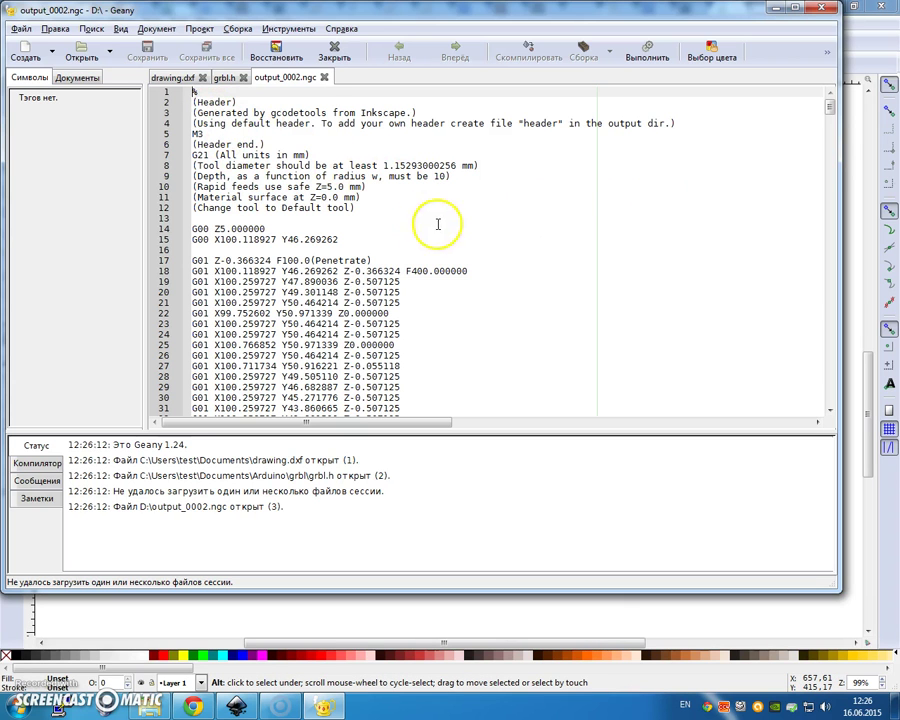
pyautogui.scroll(-15, 497, 235)
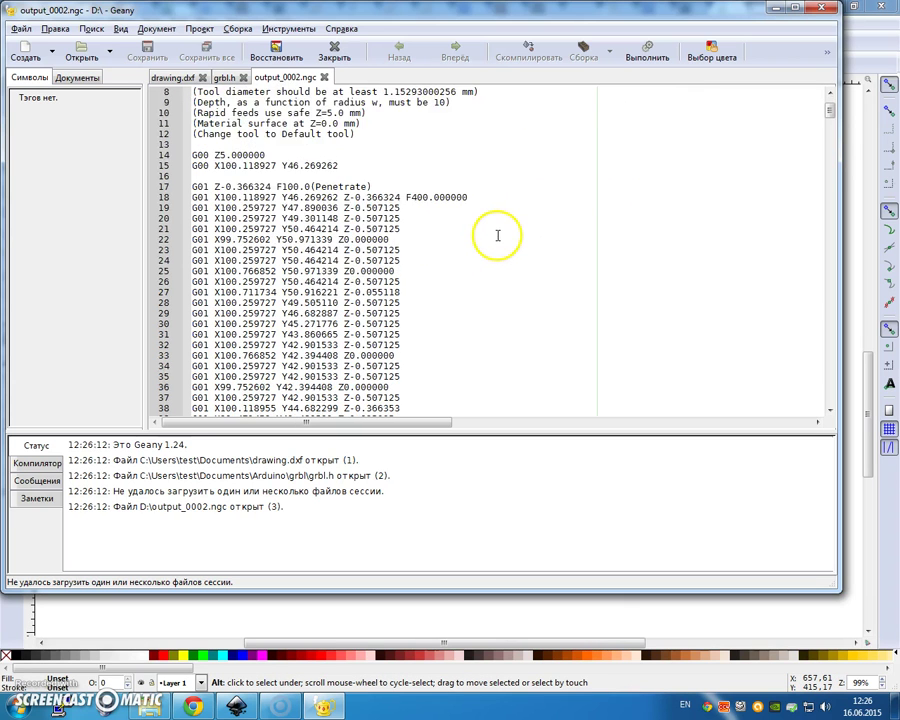
pyautogui.scroll(20, 498, 250)
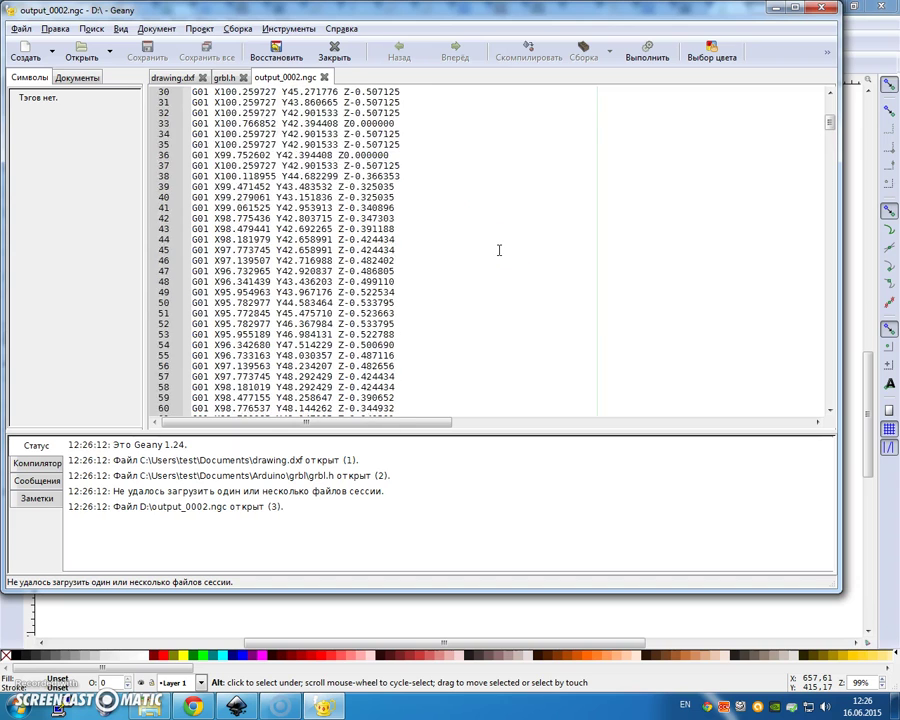
pyautogui.hotkey('alt', 'Tab')
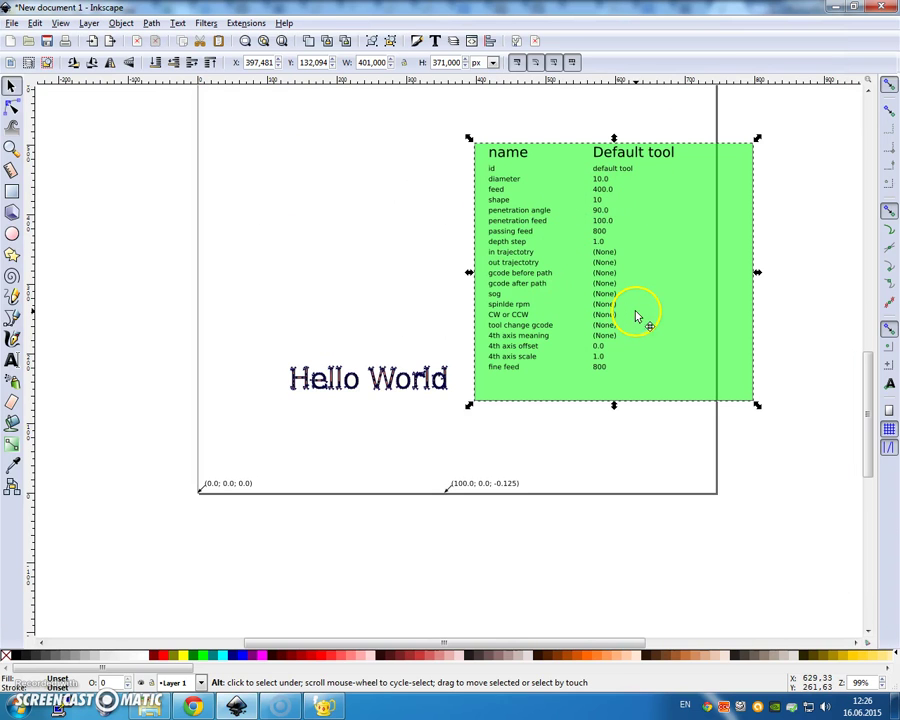
# Search output_0002.ngc for 'spindle', find no match, and close the search
pyautogui.hotkey('alt', 'Tab')
pyautogui.hotkey('ctrl', 'f')
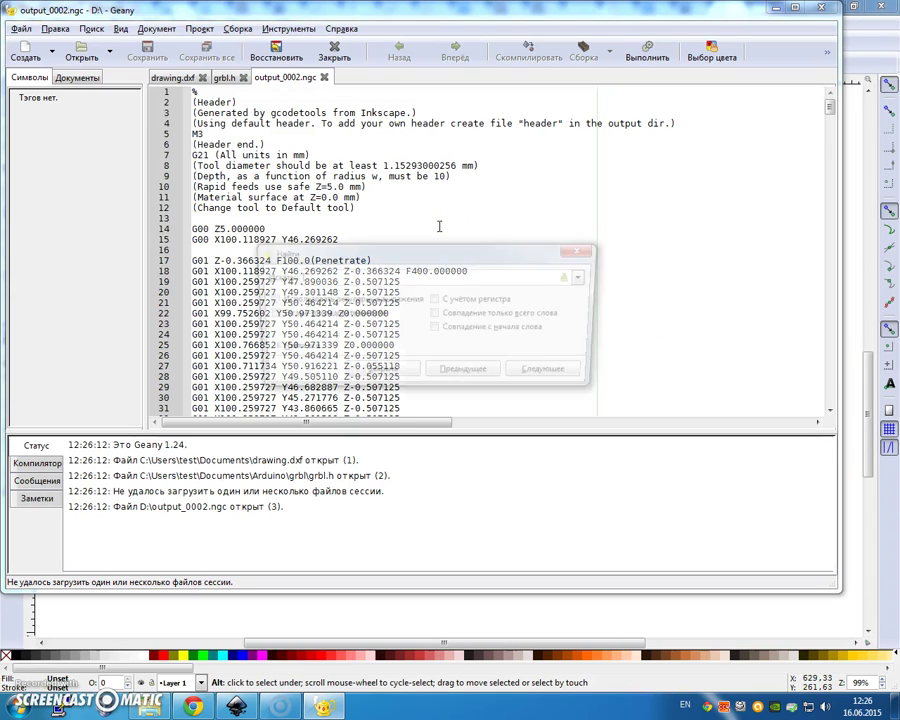
pyautogui.write('spindle')
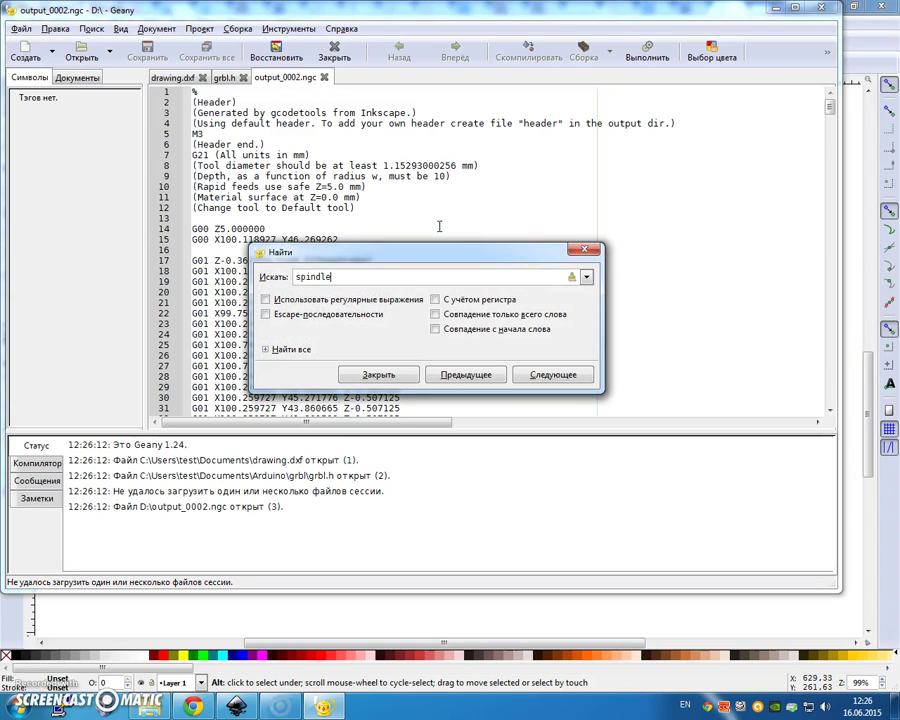
pyautogui.press('Return')
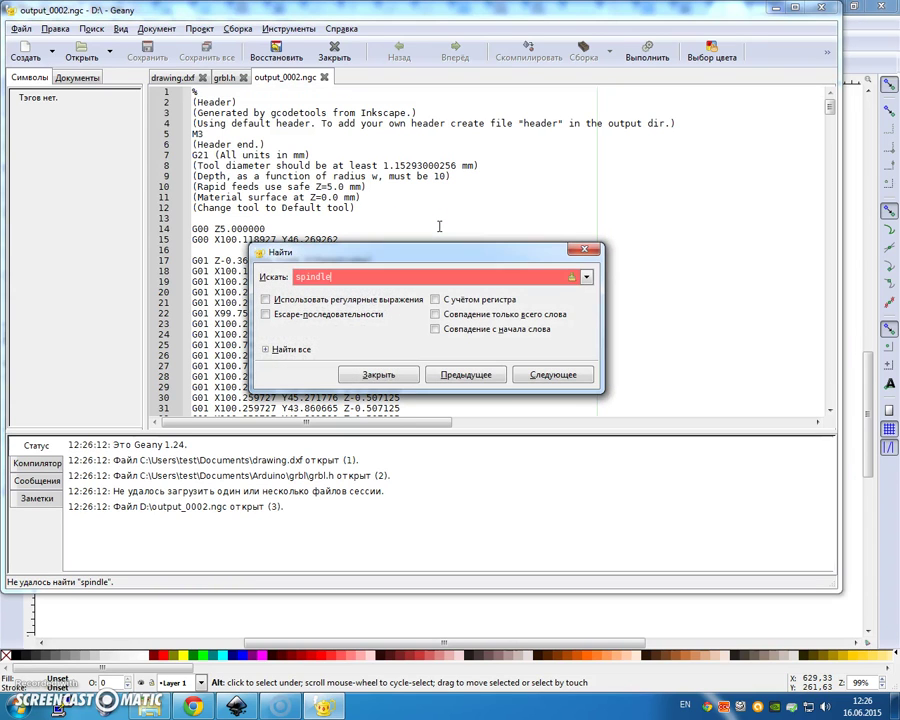
pyautogui.click(588, 248)
# Switch back and forth between the Inkscape drawing and the Geany G-code
pyautogui.hotkey('alt', 'Tab')
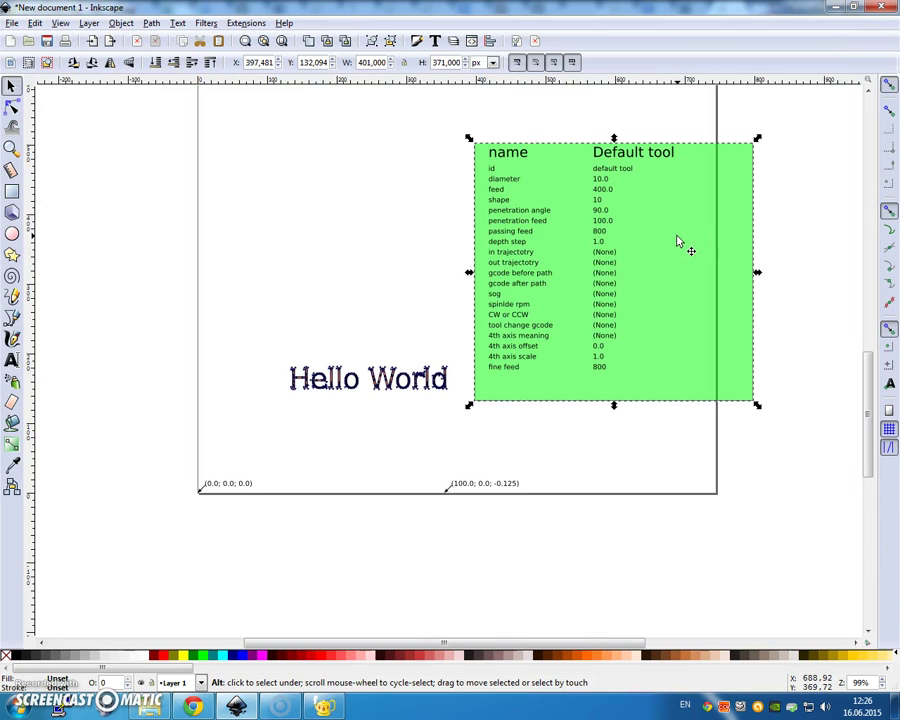
pyautogui.hotkey('alt', 'Tab')
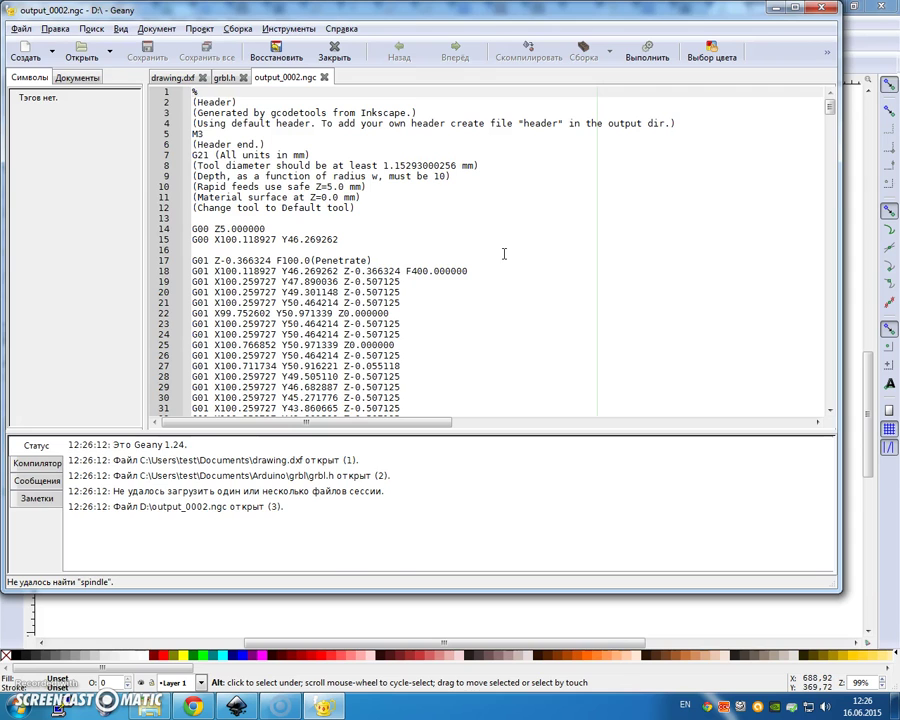
pyautogui.hotkey('alt', 'Tab')
pyautogui.hotkey('alt', 'Tab')
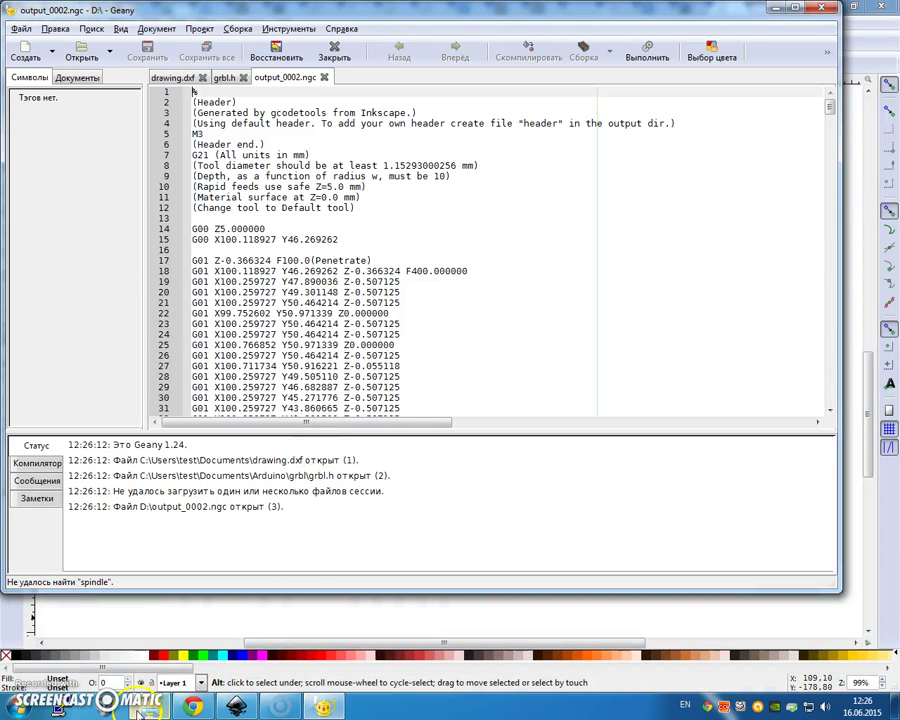
# Launch OpenSCAM from the desktop and open output_0002.ngc from D:, sorting files newest first
pyautogui.press('super+d')
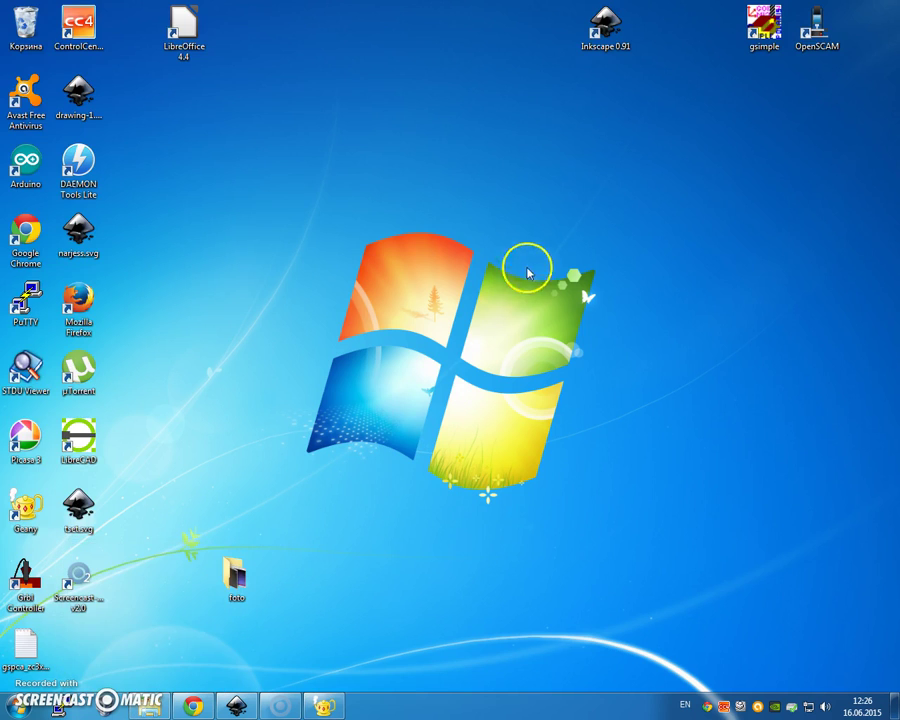
pyautogui.doubleClick(830, 42)
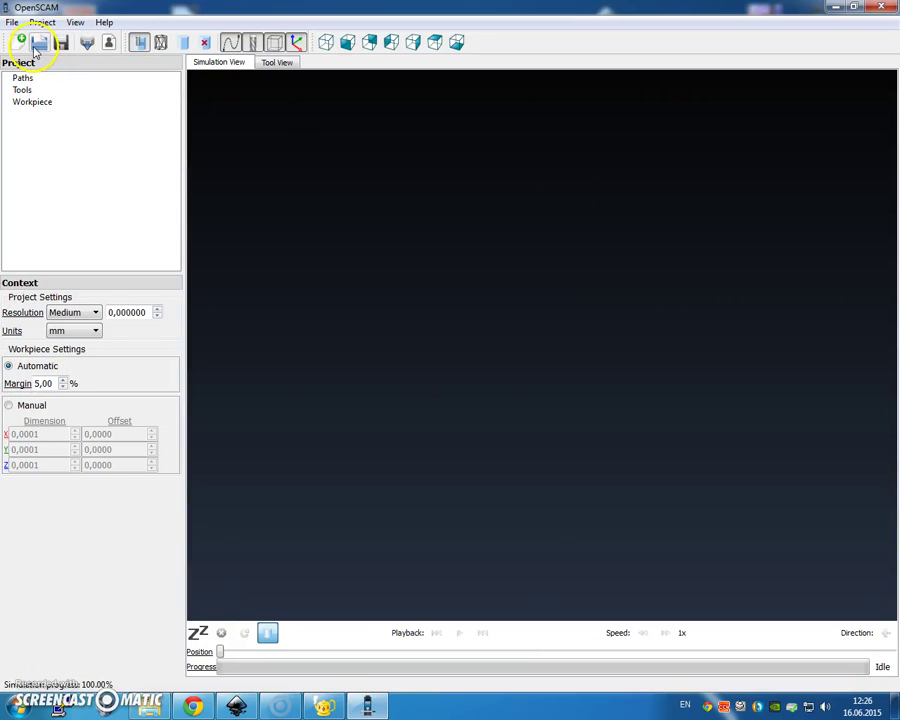
pyautogui.click(39, 45)
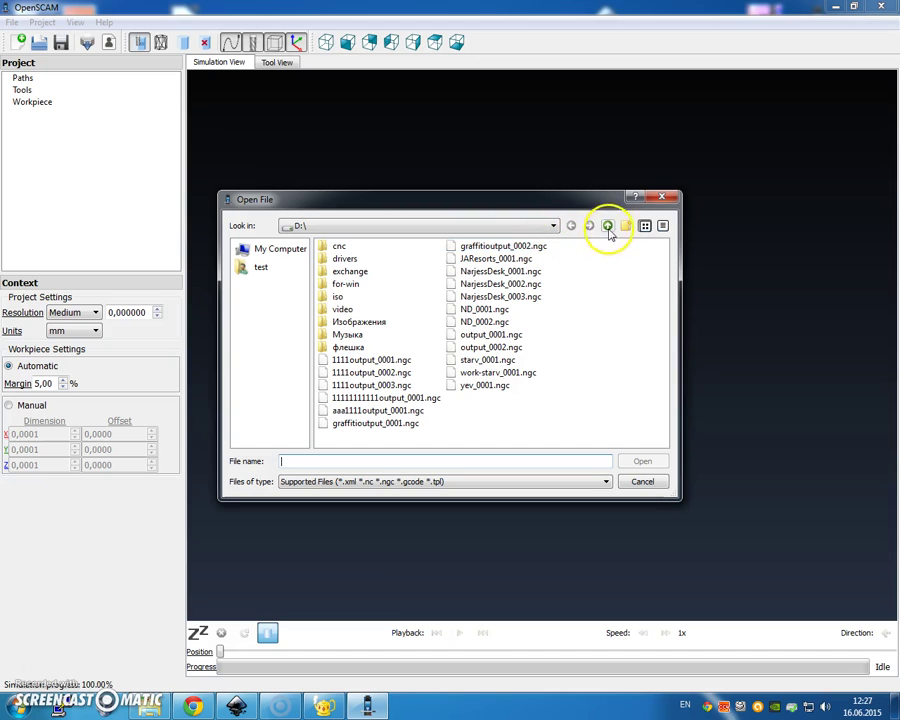
pyautogui.click(664, 227)
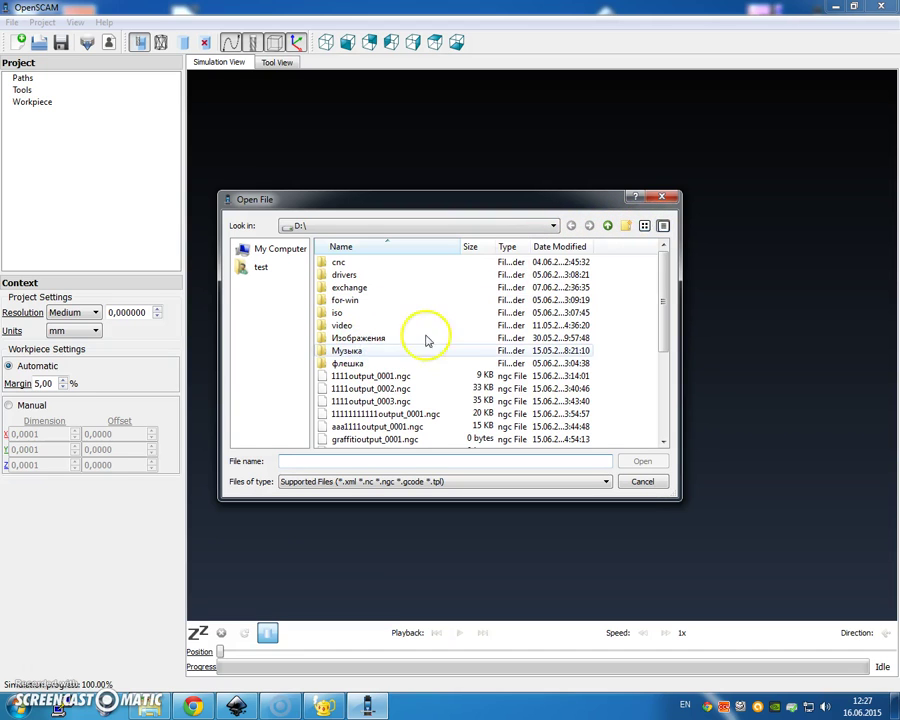
pyautogui.click(556, 247)
pyautogui.click(556, 247)
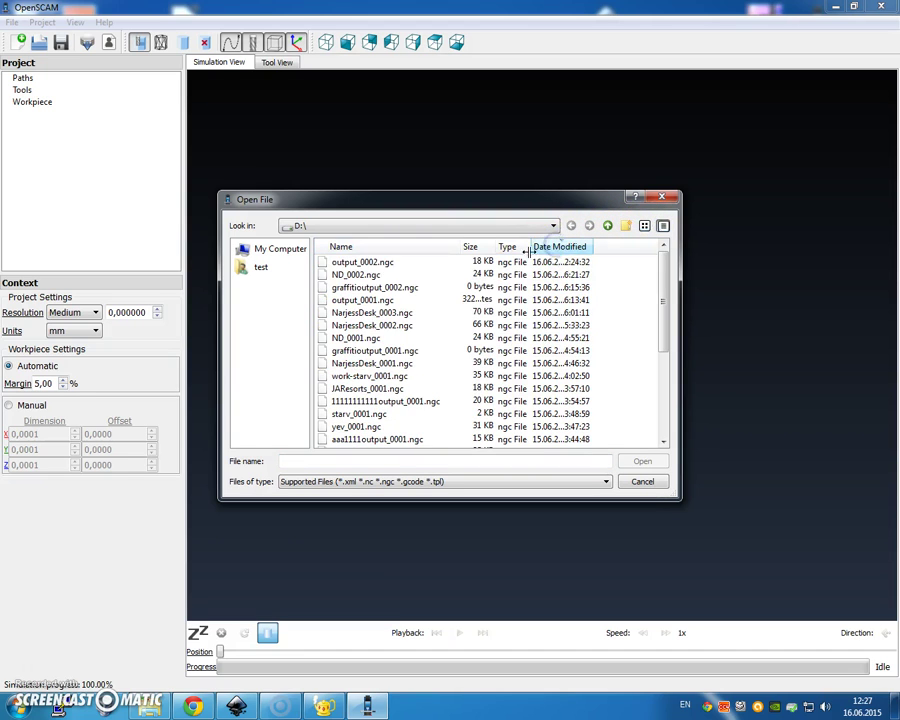
pyautogui.click(356, 261)
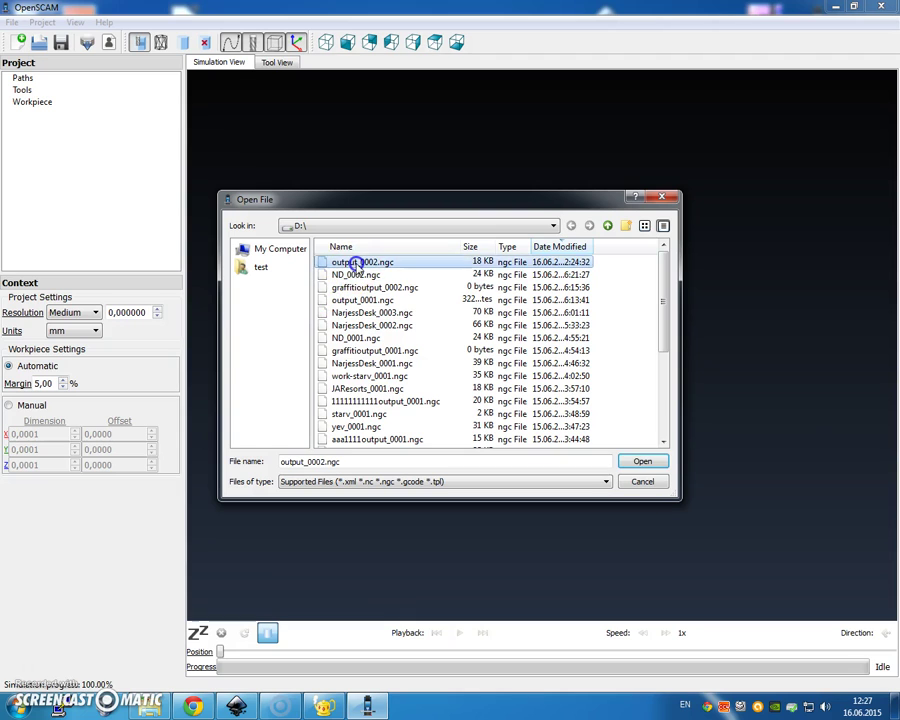
pyautogui.click(643, 463)
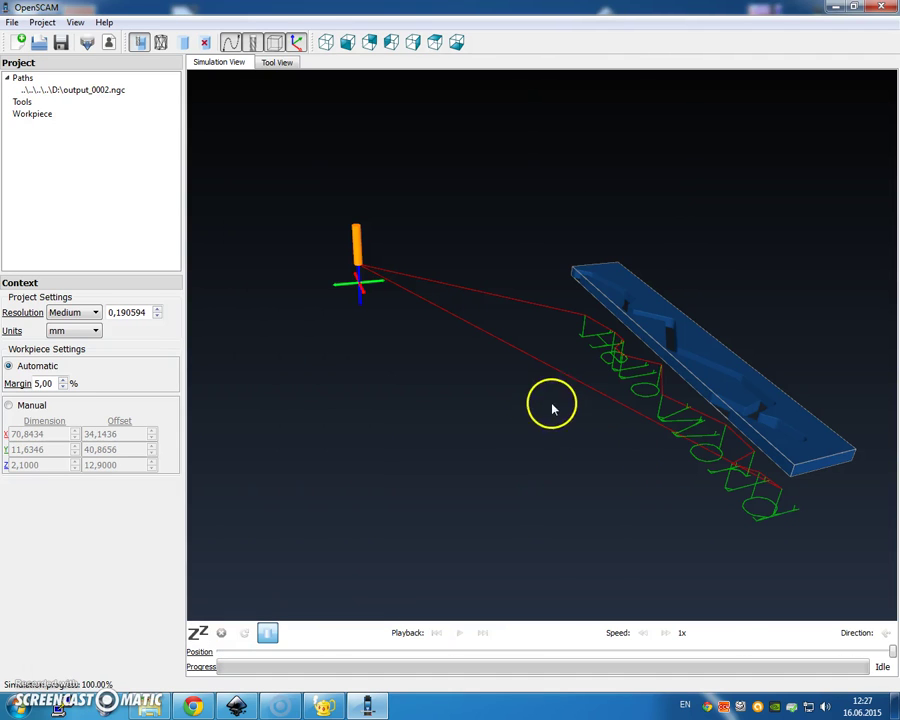
pyautogui.moveTo(586, 412); pyautogui.dragTo(494, 174)
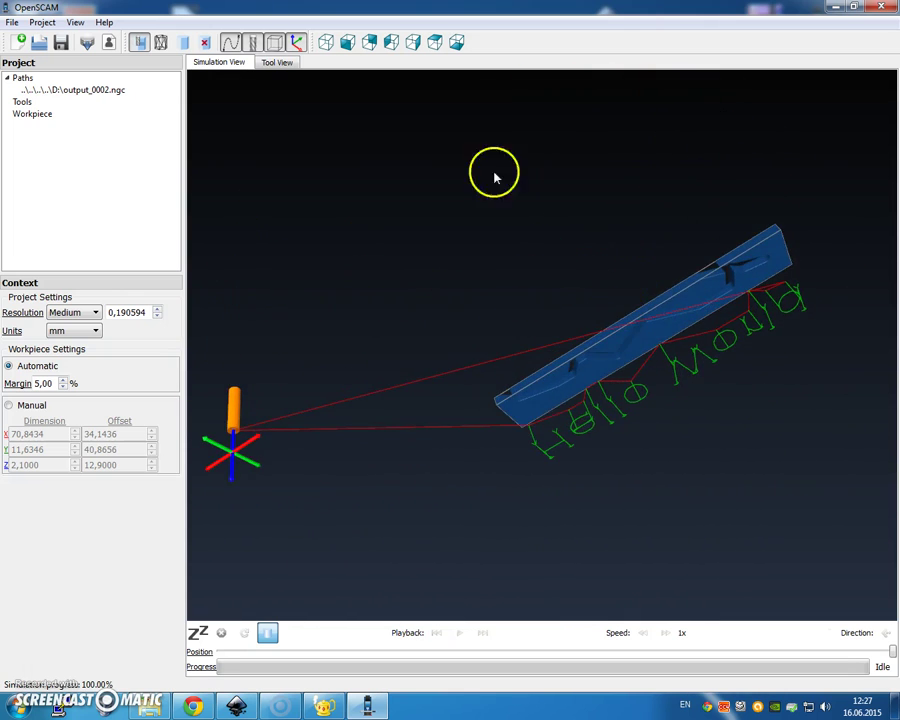
pyautogui.click(344, 42)
pyautogui.click(376, 45)
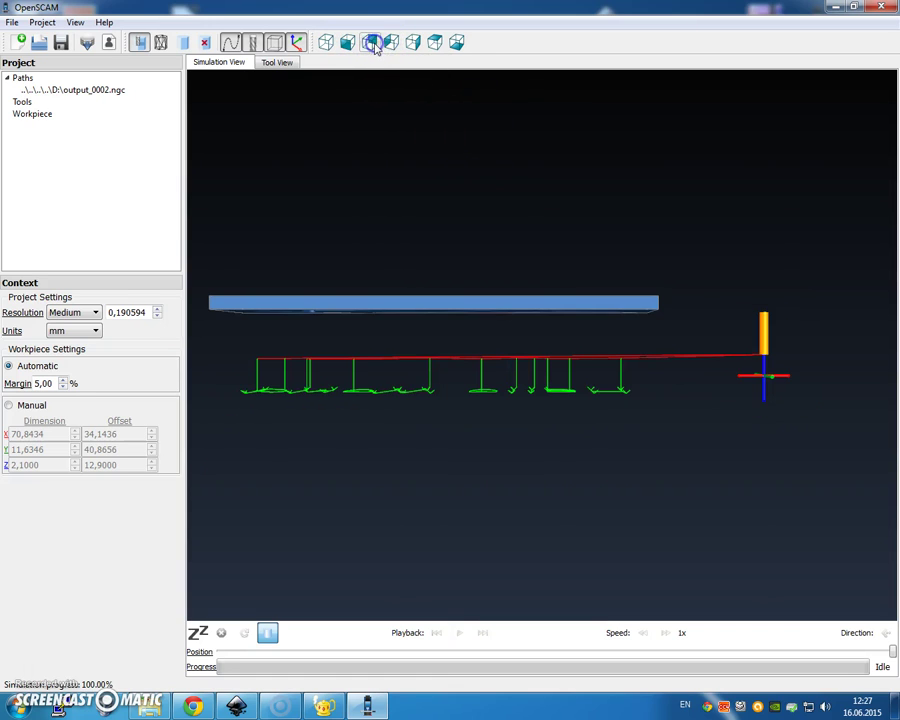
pyautogui.click(414, 43)
pyautogui.click(437, 43)
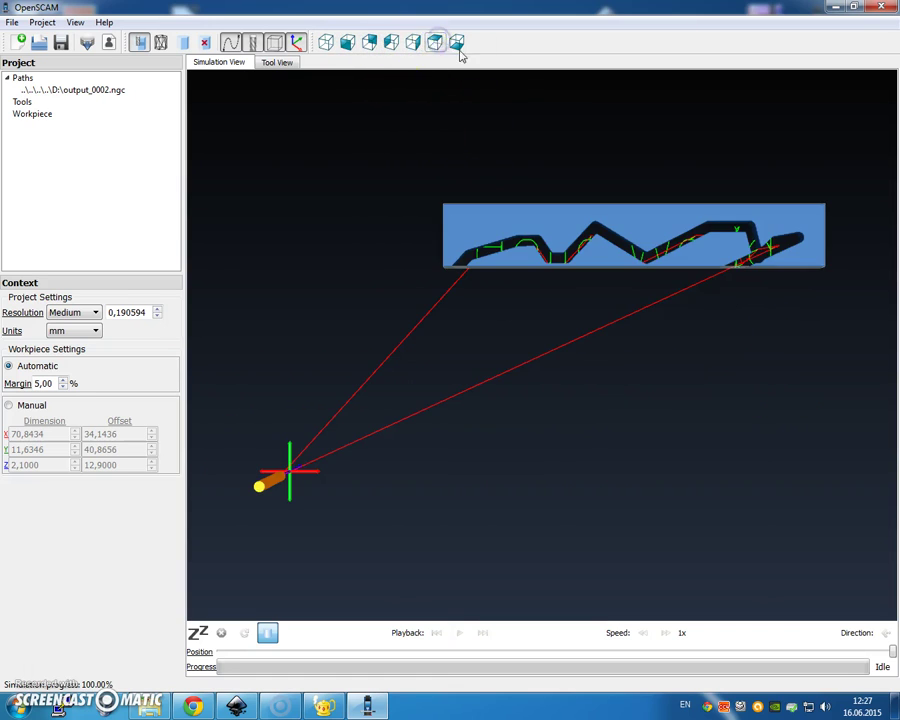
pyautogui.click(458, 44)
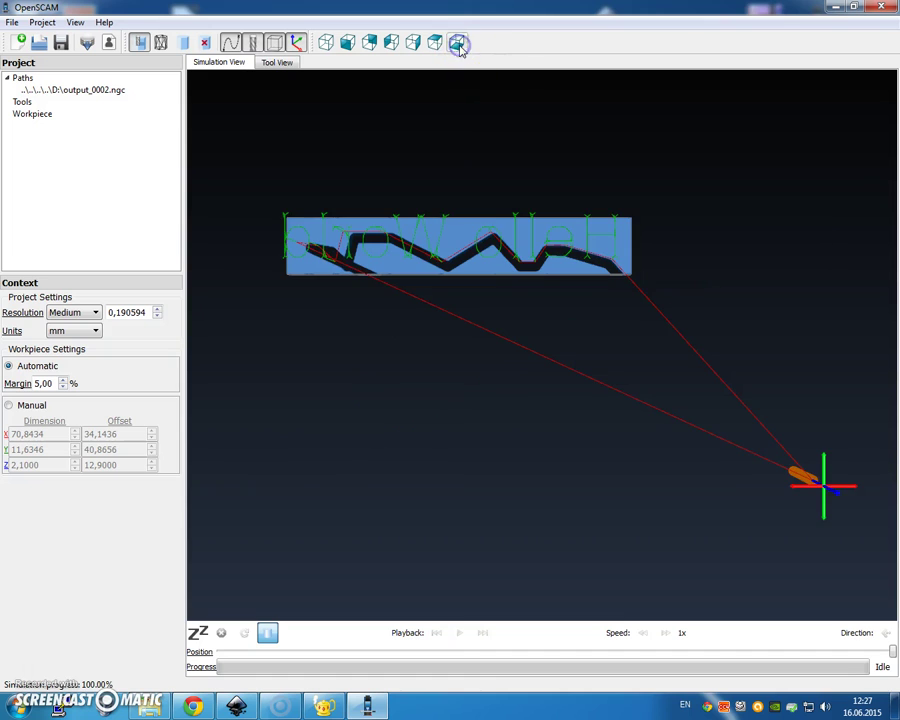
pyautogui.click(348, 42)
pyautogui.moveTo(430, 240); pyautogui.dragTo(518, 170)
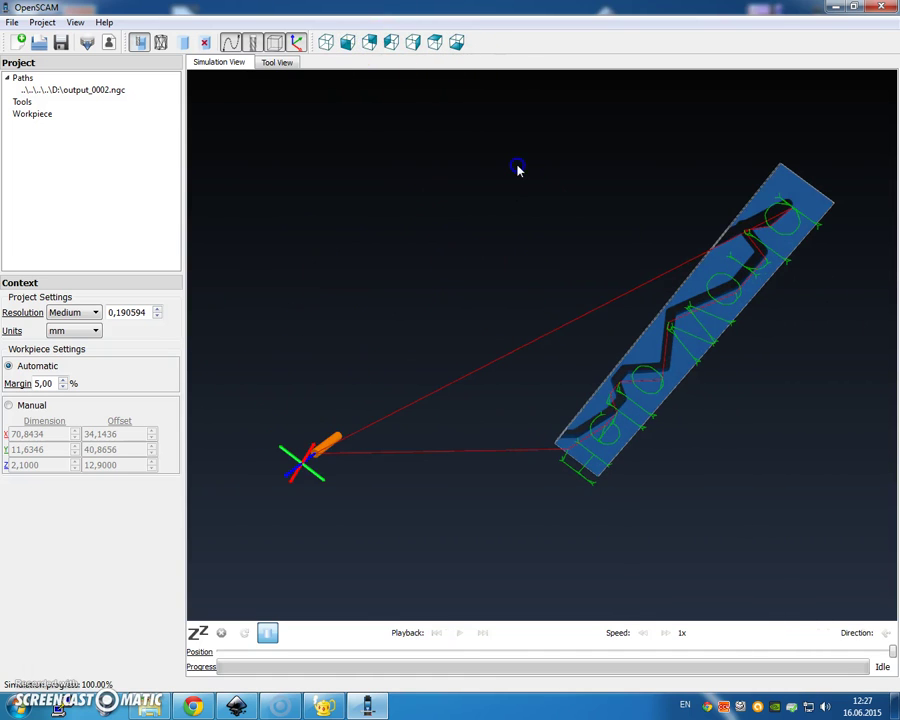
pyautogui.moveTo(452, 291); pyautogui.dragTo(426, 307)
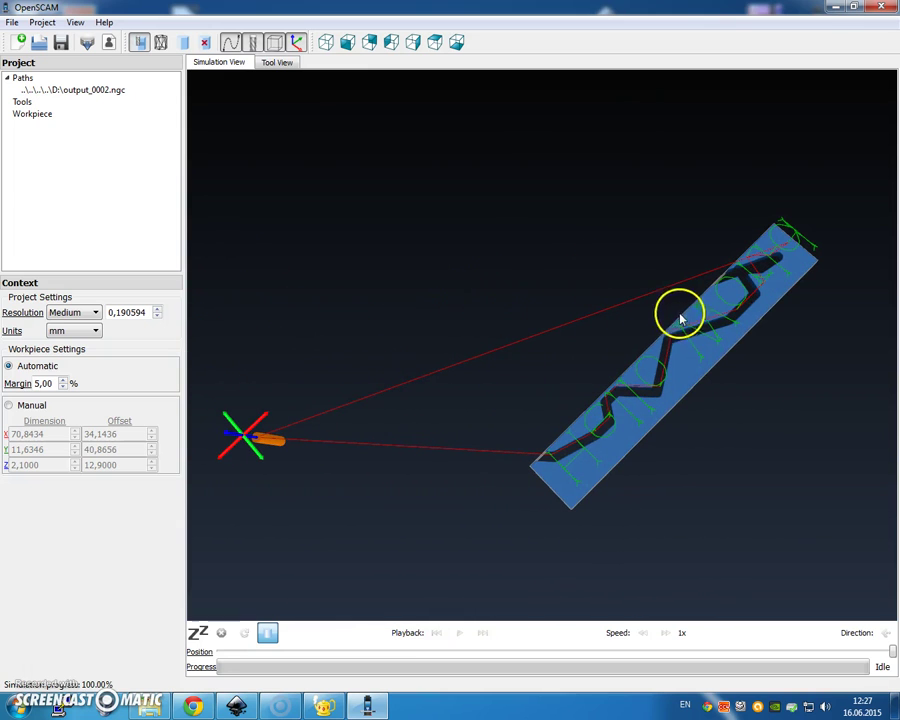
pyautogui.moveTo(717, 363); pyautogui.dragTo(607, 227)
pyautogui.moveTo(507, 252); pyautogui.dragTo(507, 252)
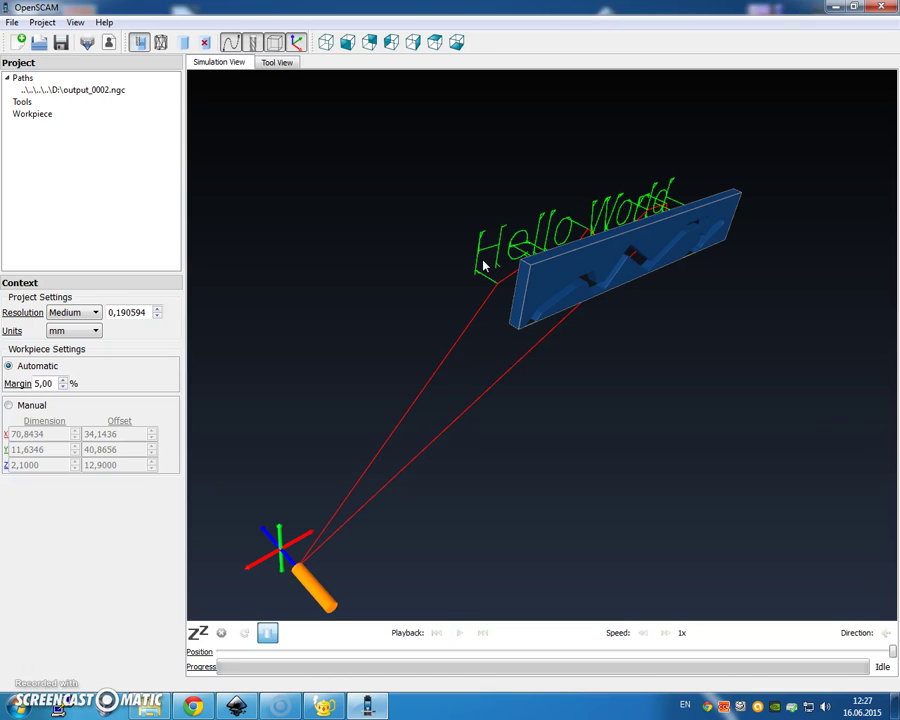
# Play the simulation and orbit to view the workpiece diagonally from above
pyautogui.click(457, 636)
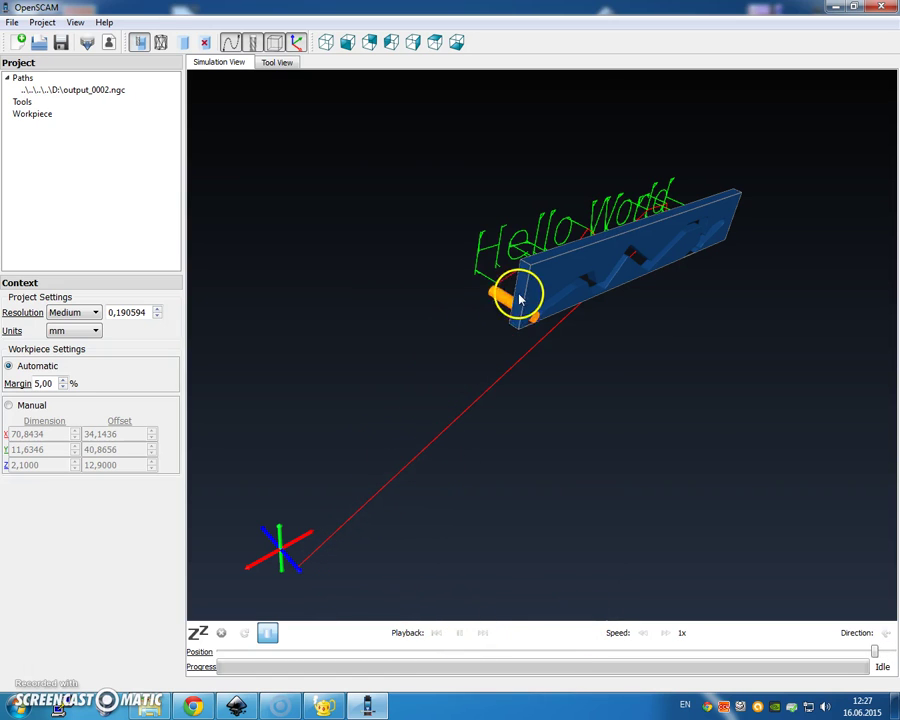
pyautogui.moveTo(519, 318); pyautogui.dragTo(625, 383)
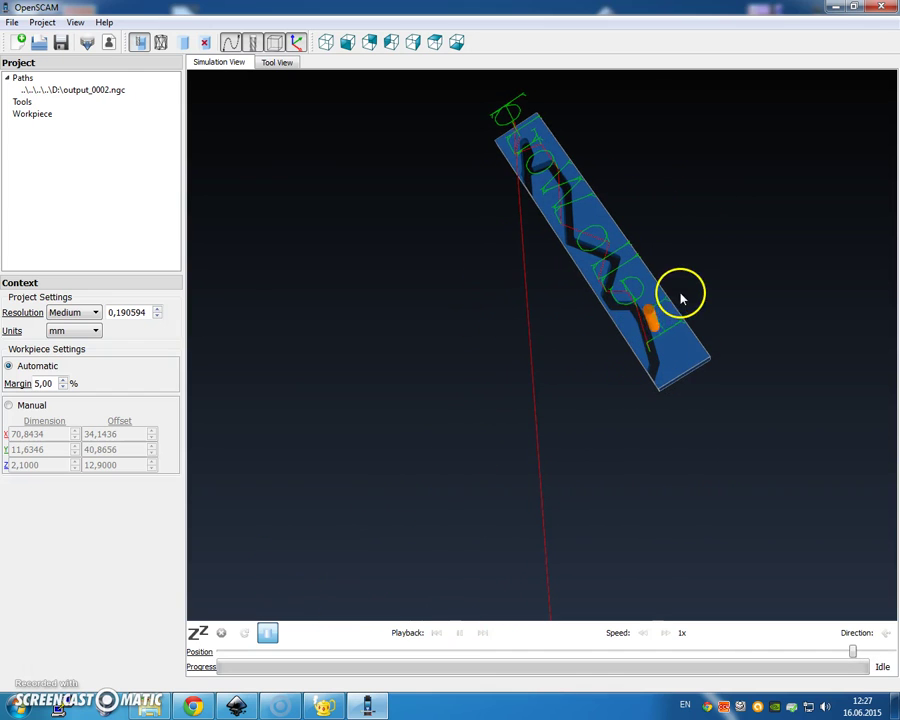